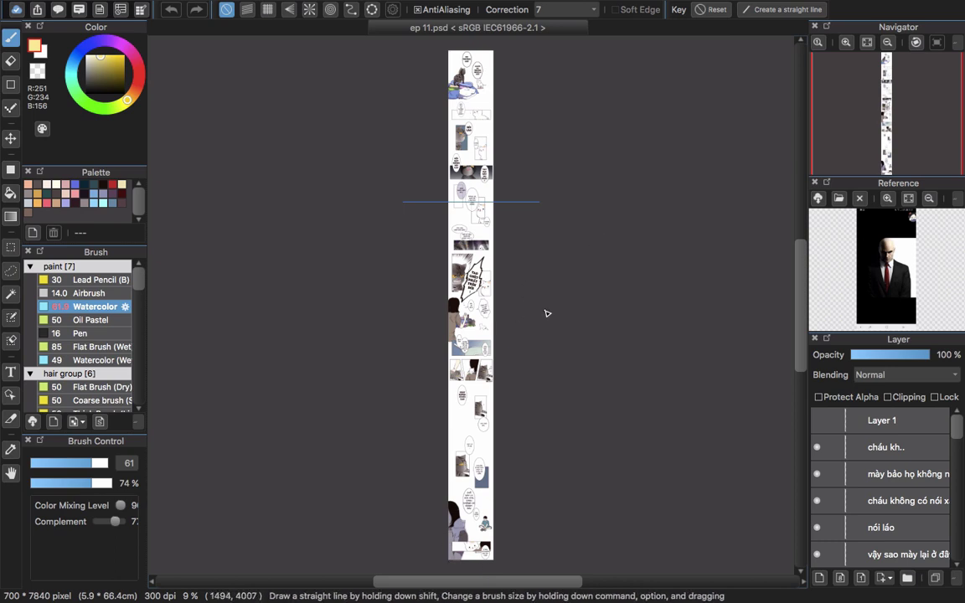
Switch to the WEBTOON dashboard, add an episode to Den's story and examine the upload limits on image width, length and file format.
key("super+n")
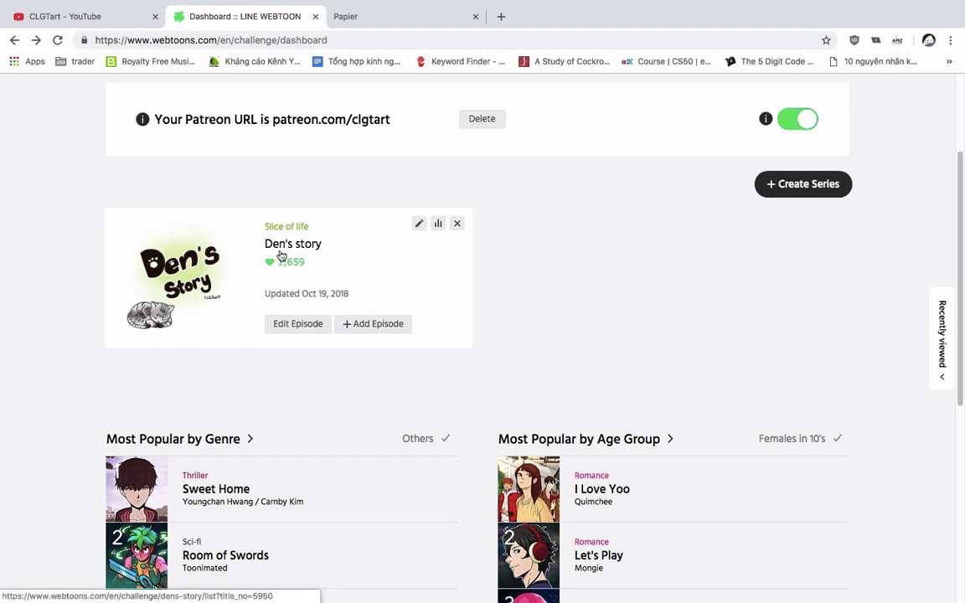
left_click(372, 332)
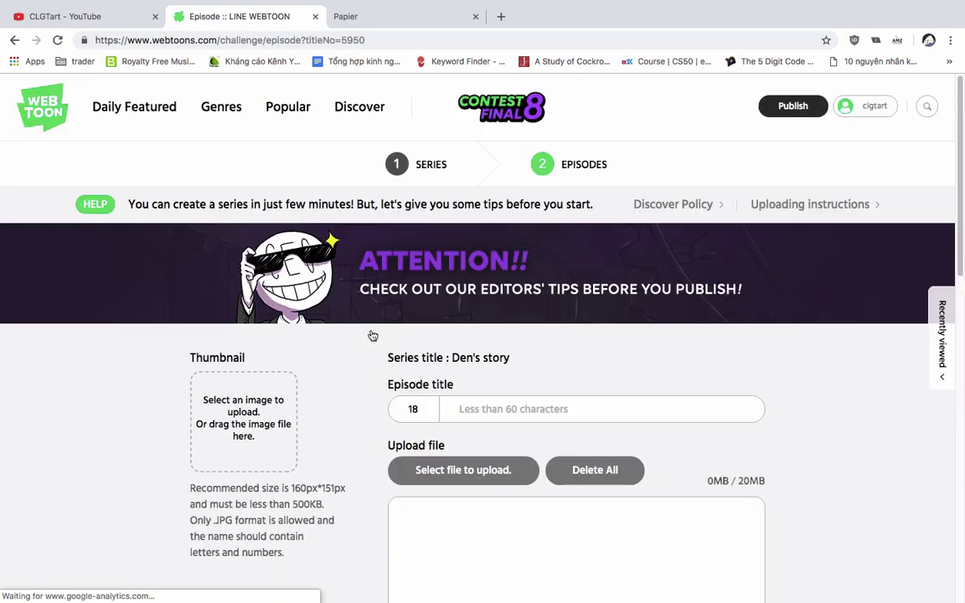
scroll(710, 324, "down", 5)
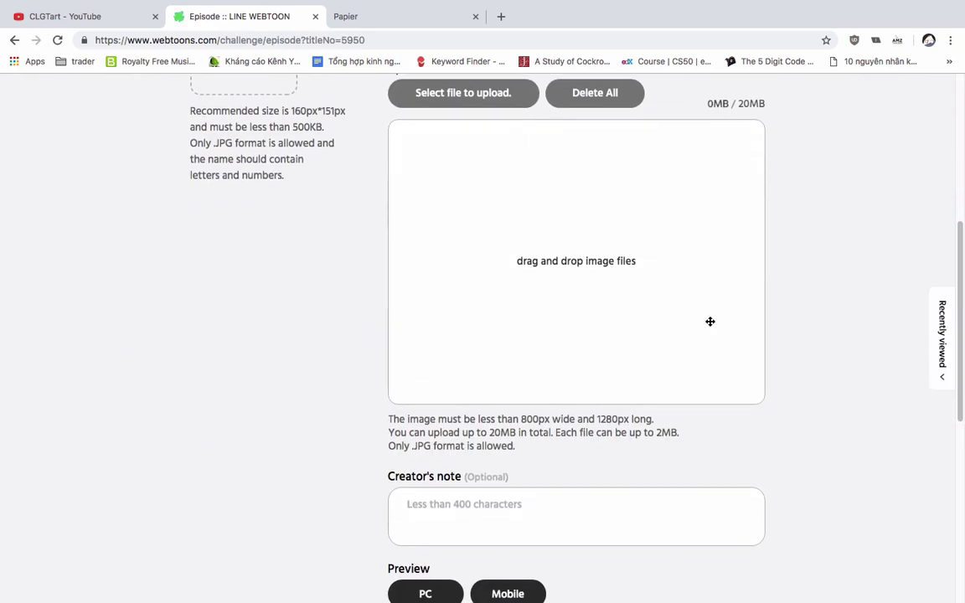
double_click(422, 419)
left_click(384, 421)
double_click(543, 419)
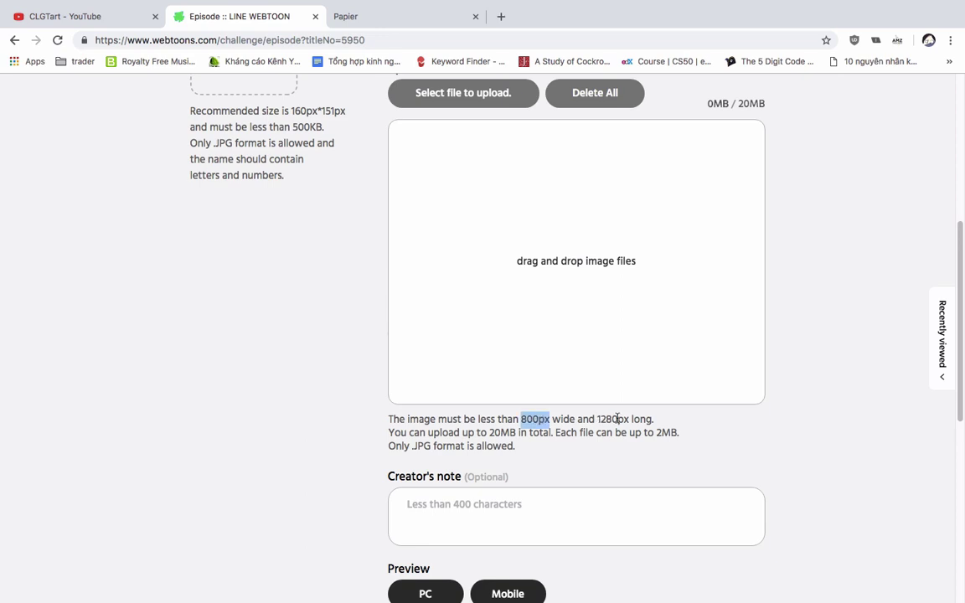
left_click(540, 422)
double_click(525, 421)
left_click(534, 419)
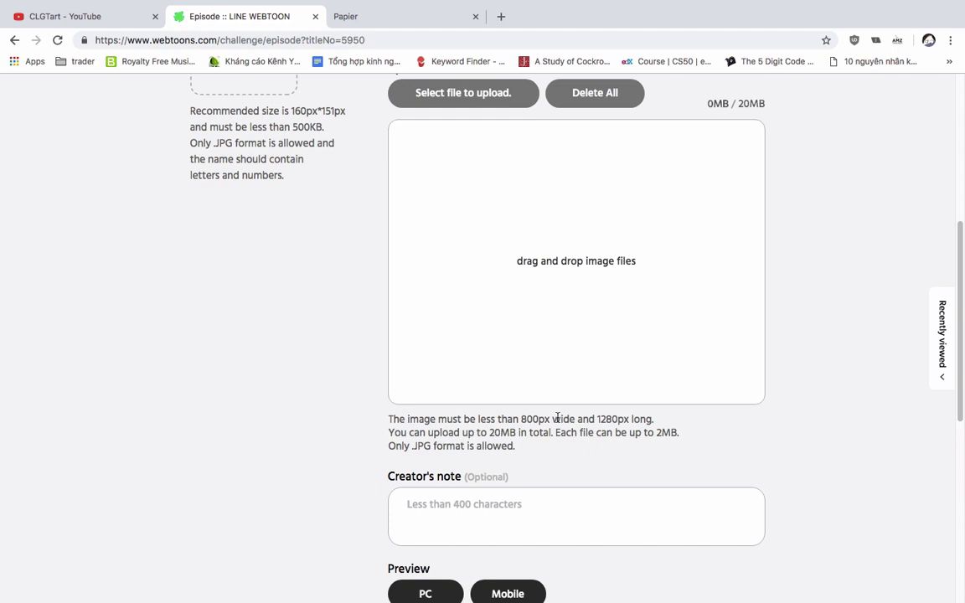
double_click(410, 446)
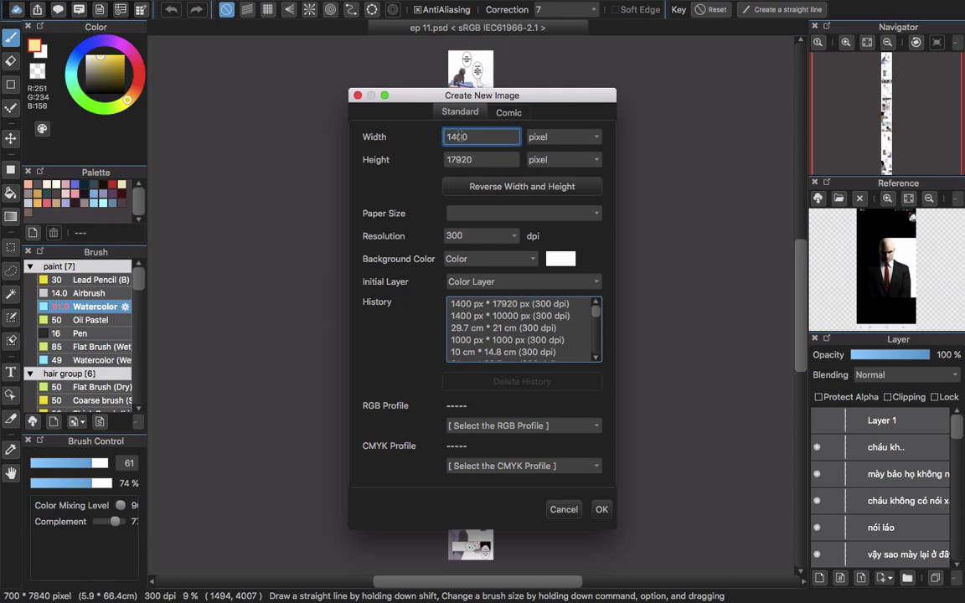
Create a new image 1400 pixels wide and 17920 pixels high at 300 dpi with a white background.
left_click(448, 138)
double_click(471, 160)
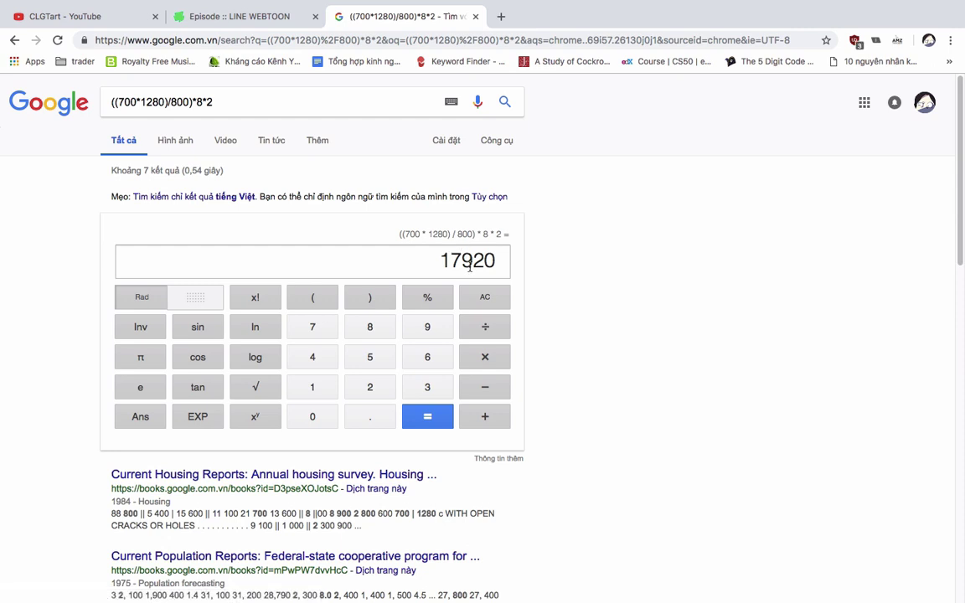
double_click(467, 260)
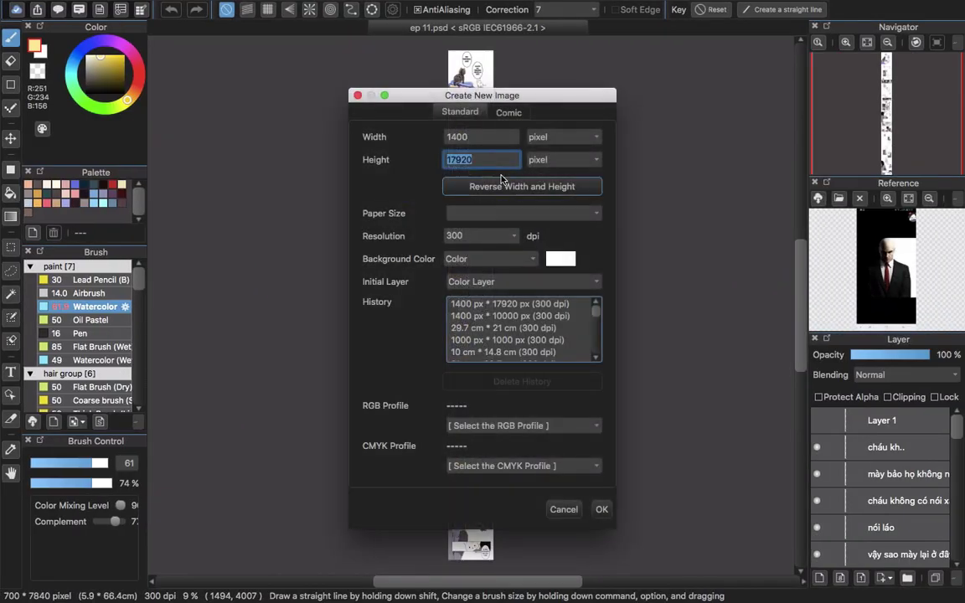
left_click(602, 508)
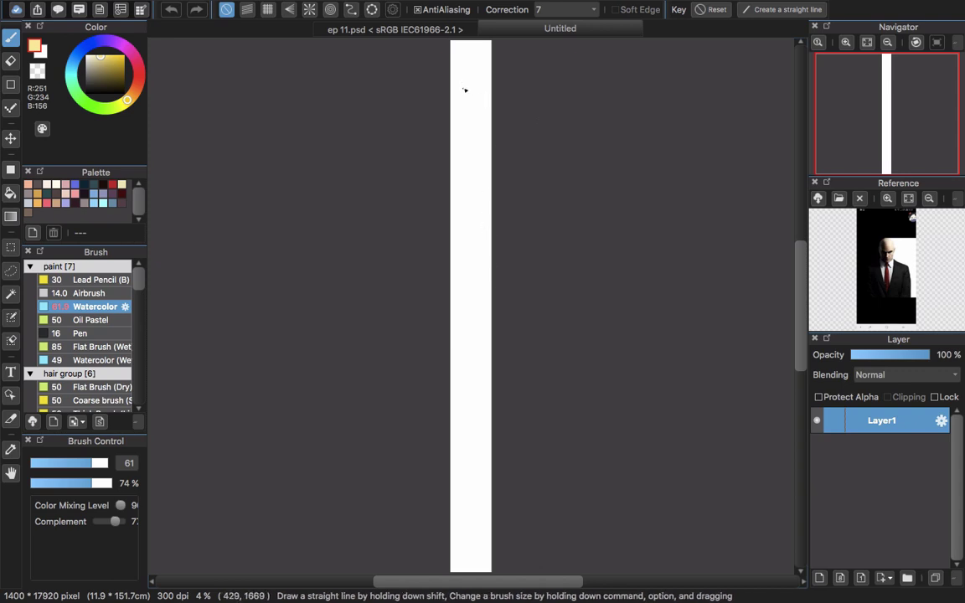
Draw a dark yellow-brown freehand scribble down the whole length of the canvas with the Watercolor brush.
left_click(119, 74)
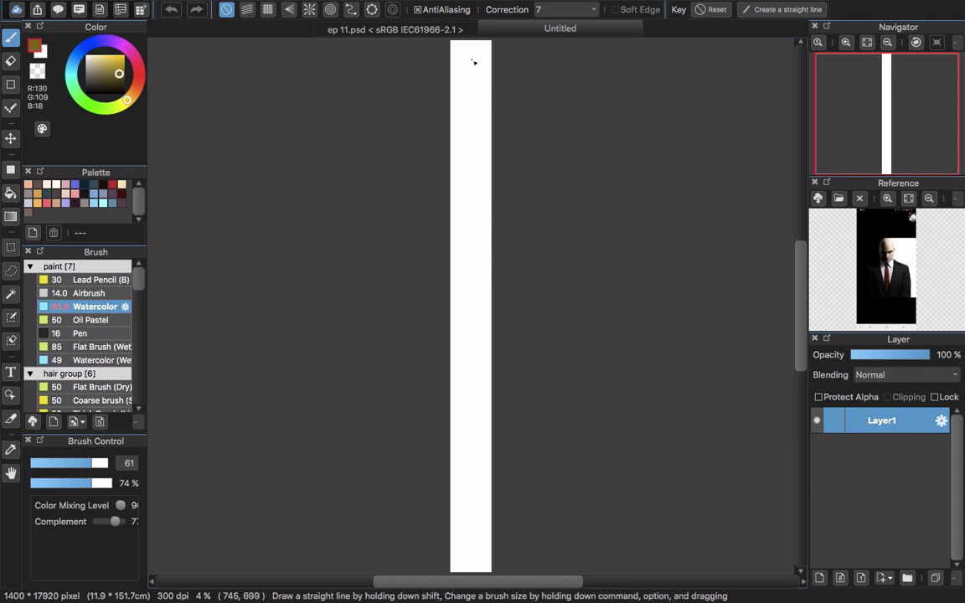
mouse_move(469, 56)
left_mouse_down()
mouse_move(471, 107)
mouse_move(461, 110)
mouse_move(486, 125)
mouse_move(467, 270)
mouse_move(472, 381)
left_mouse_up()
left_click(468, 464)
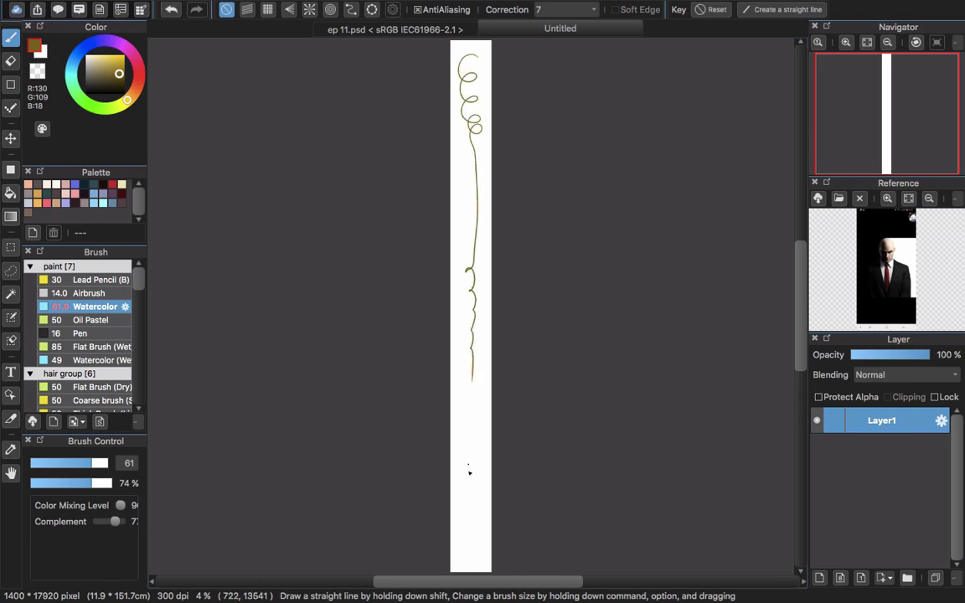
left_click_drag(478, 454, 472, 532)
left_click_drag(474, 457, 472, 564)
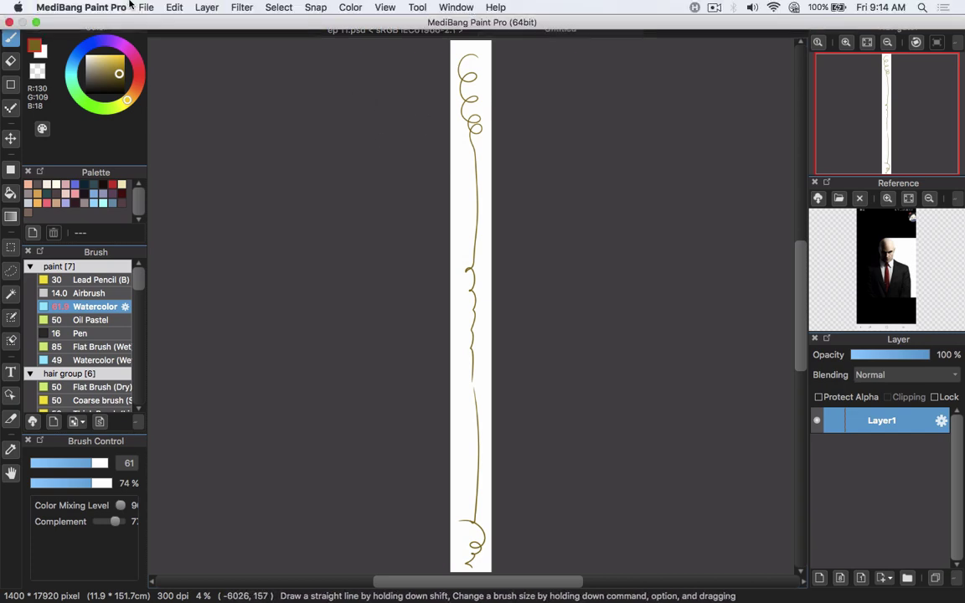
Save the image to the Desktop as test in PSD format.
left_click(147, 7)
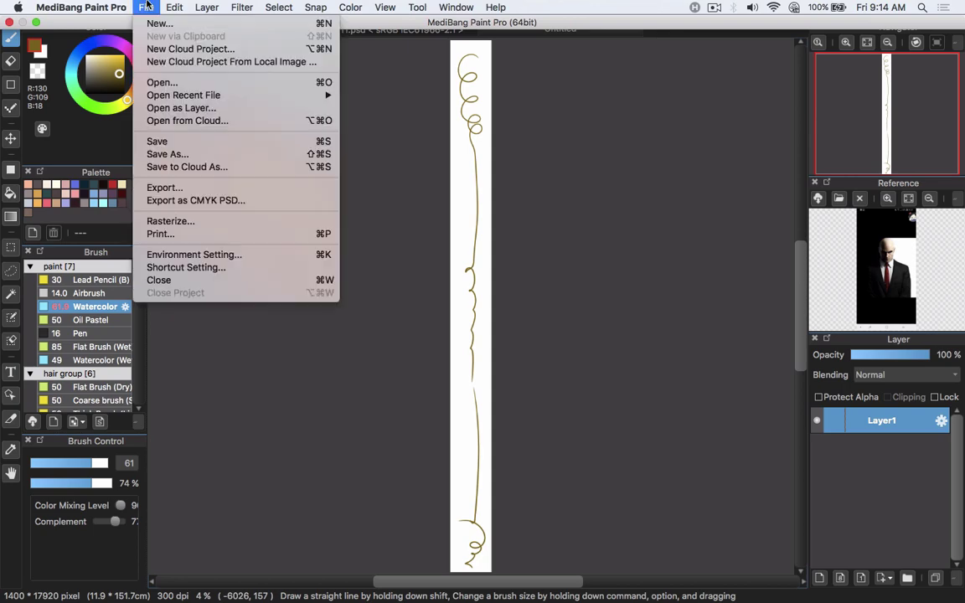
left_click(184, 155)
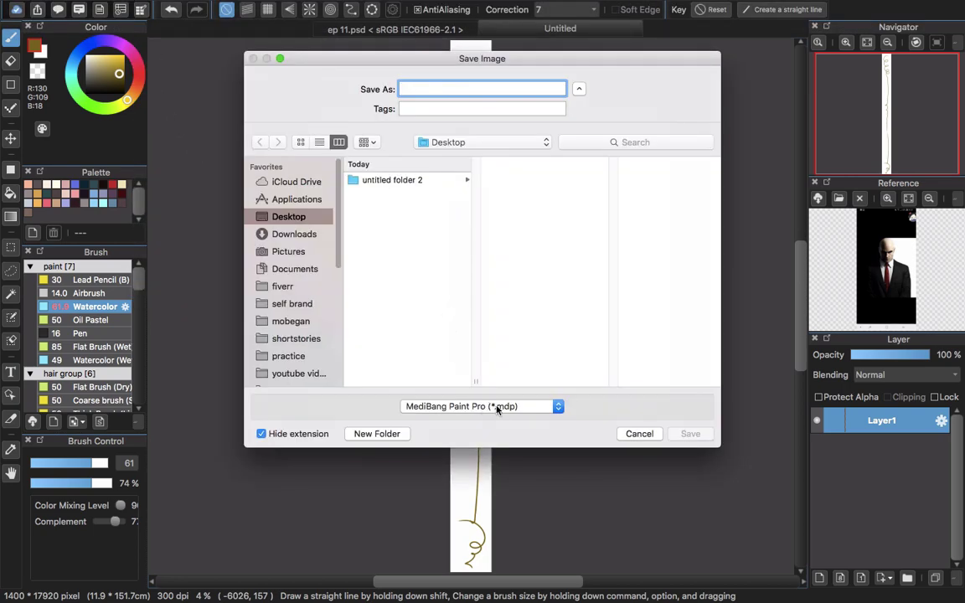
left_click(497, 407)
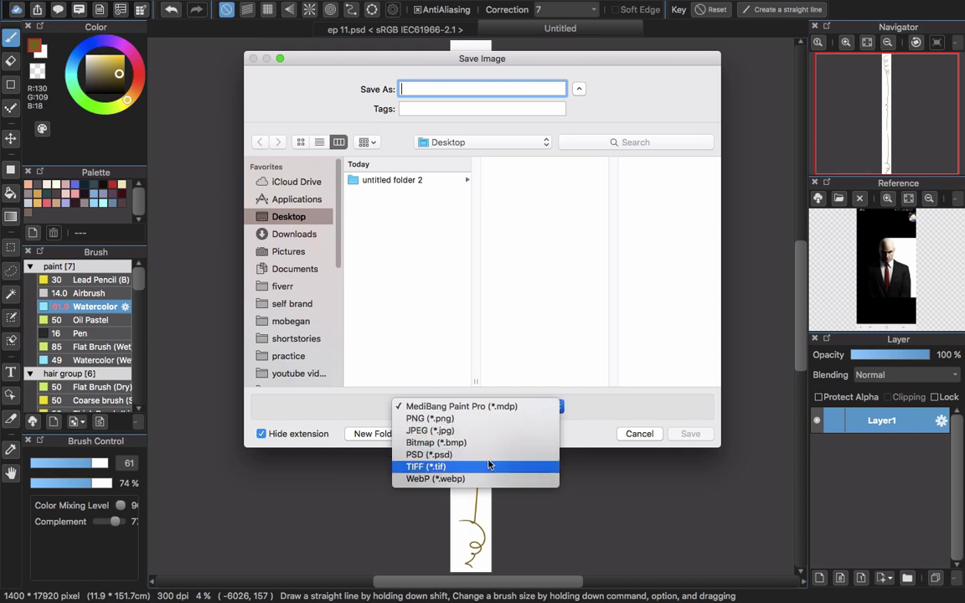
left_click(485, 454)
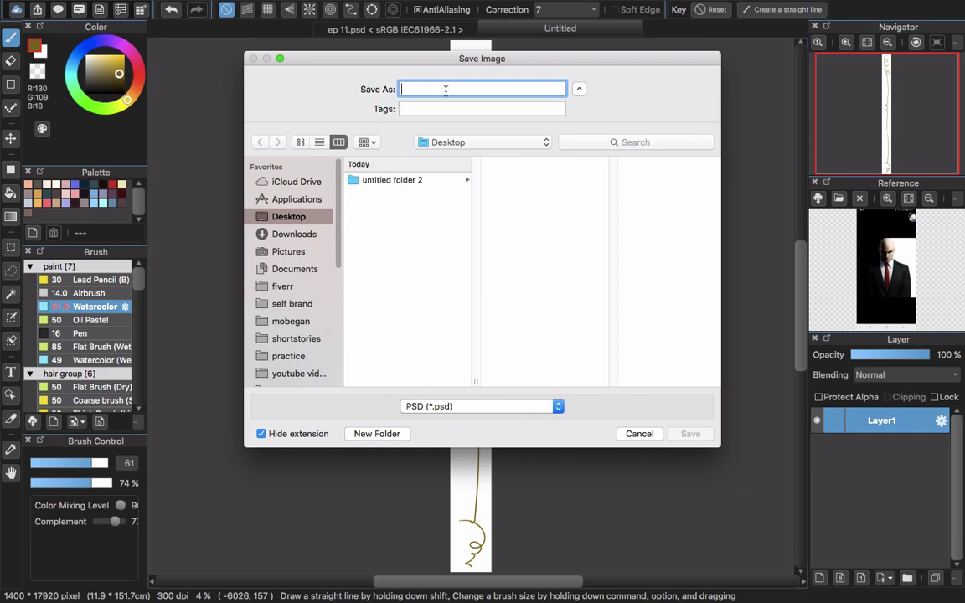
type("st")
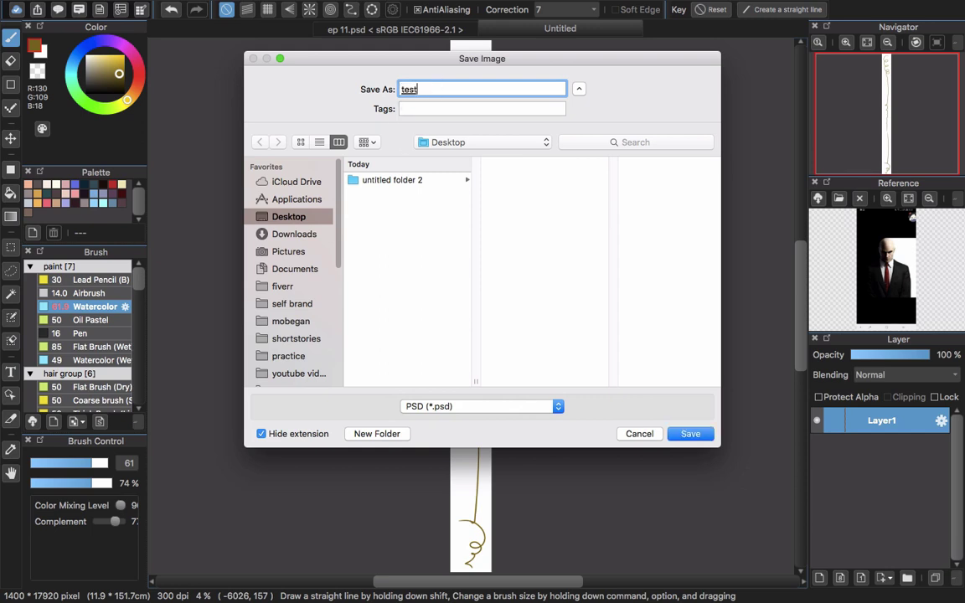
key("Return")
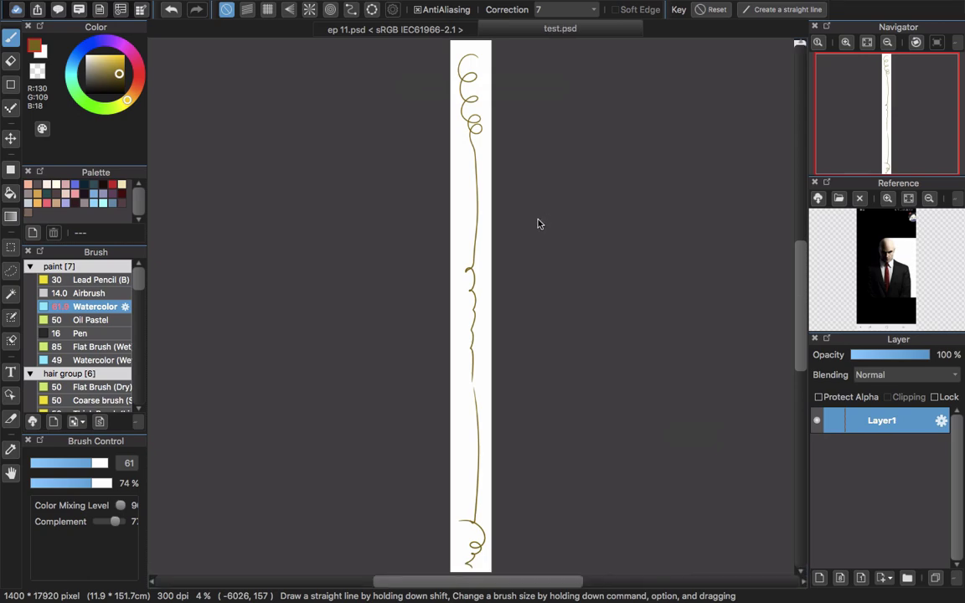
Switch to Photoshop and open test.psd from the Desktop.
key("ctrl+Left")
key("ctrl+Left")
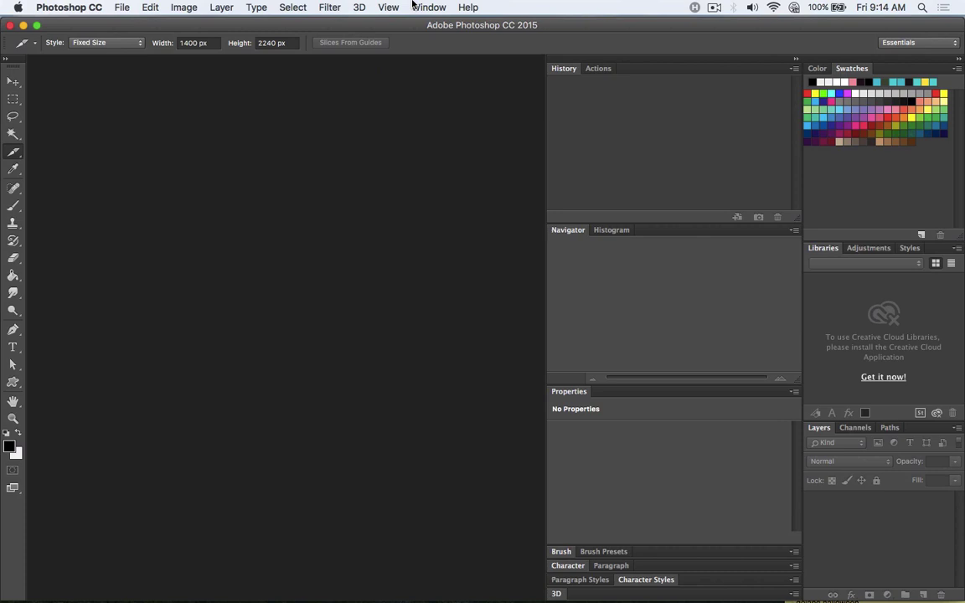
key("super+o")
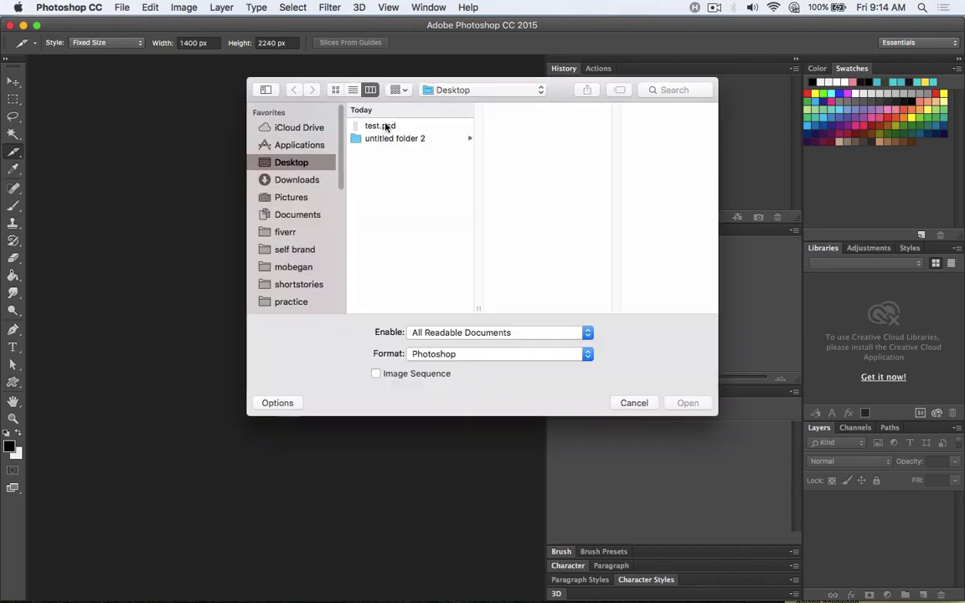
left_click(386, 127)
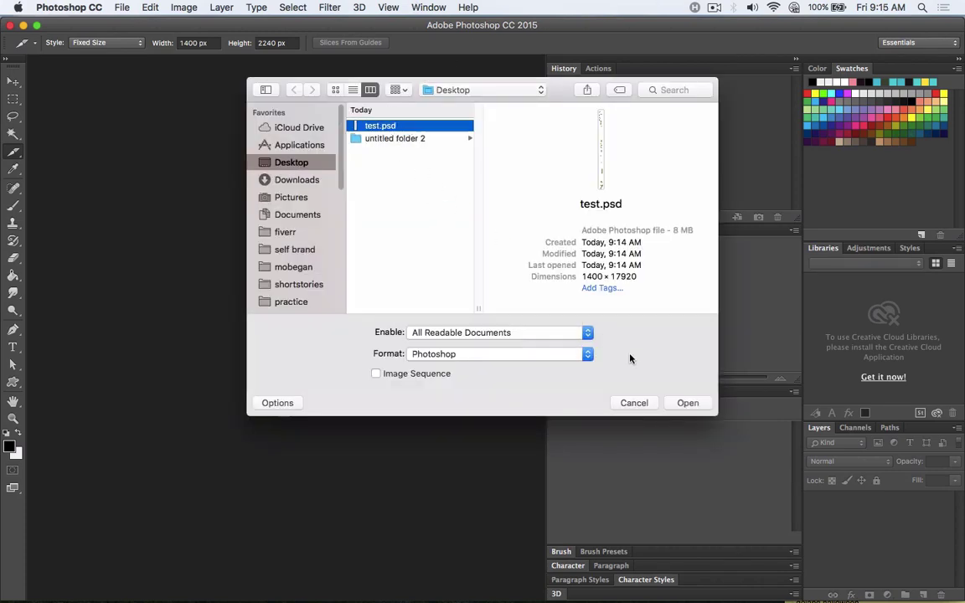
left_click(691, 405)
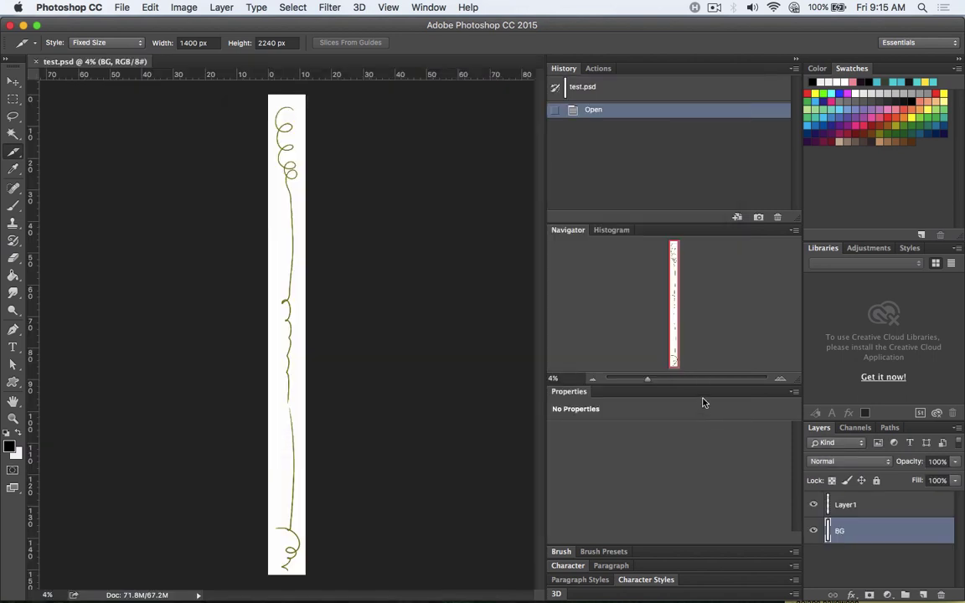
Choose the Slice Tool with the Fixed Size style, 1400 px wide and 2240 px high.
left_click(17, 155)
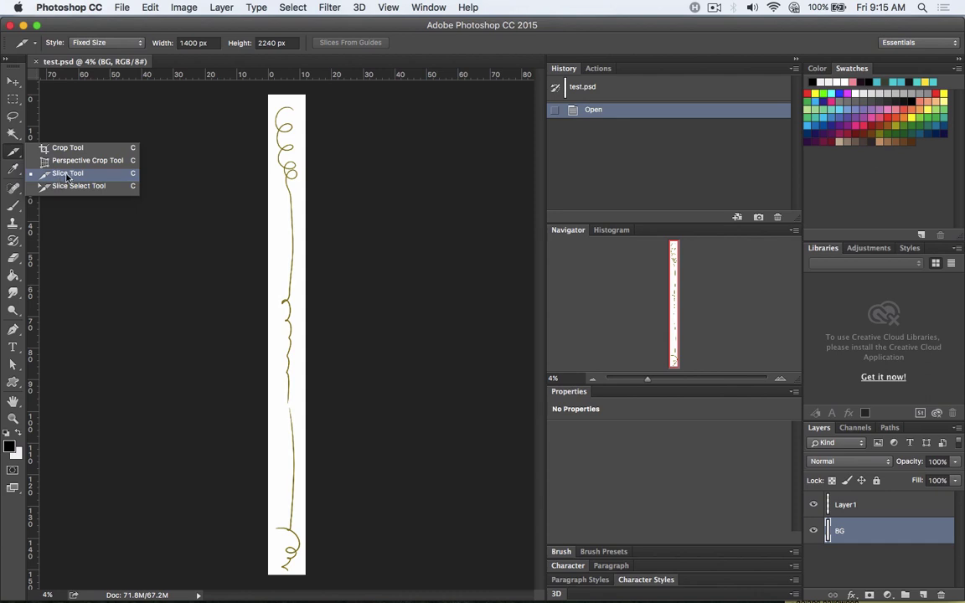
left_click(181, 32)
left_click(104, 40)
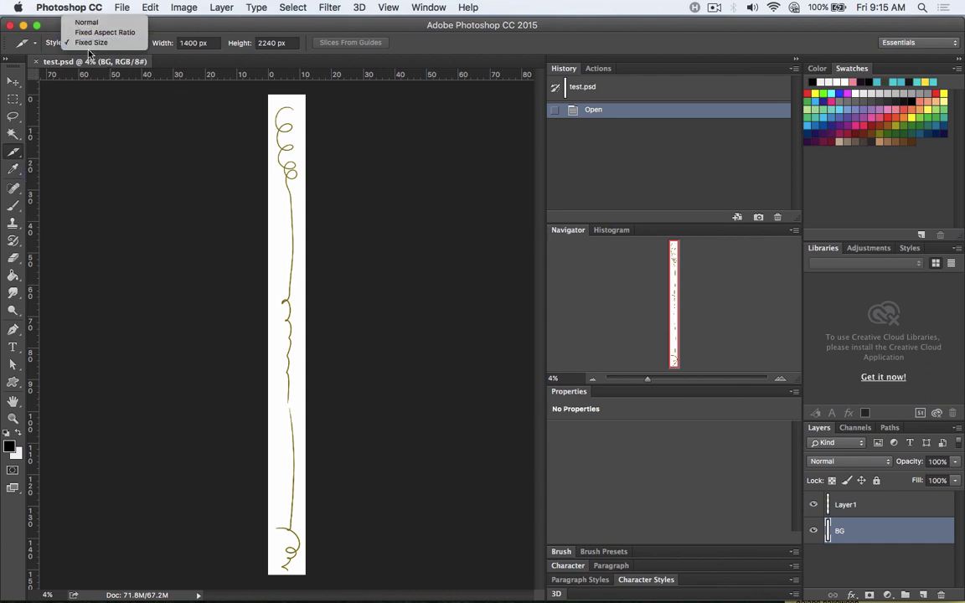
left_click(151, 34)
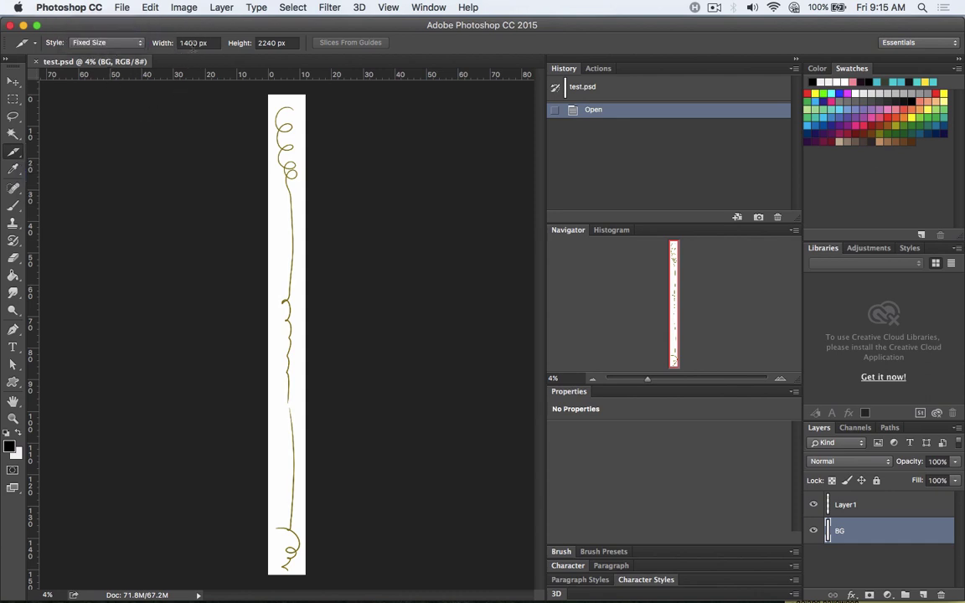
left_click(192, 42)
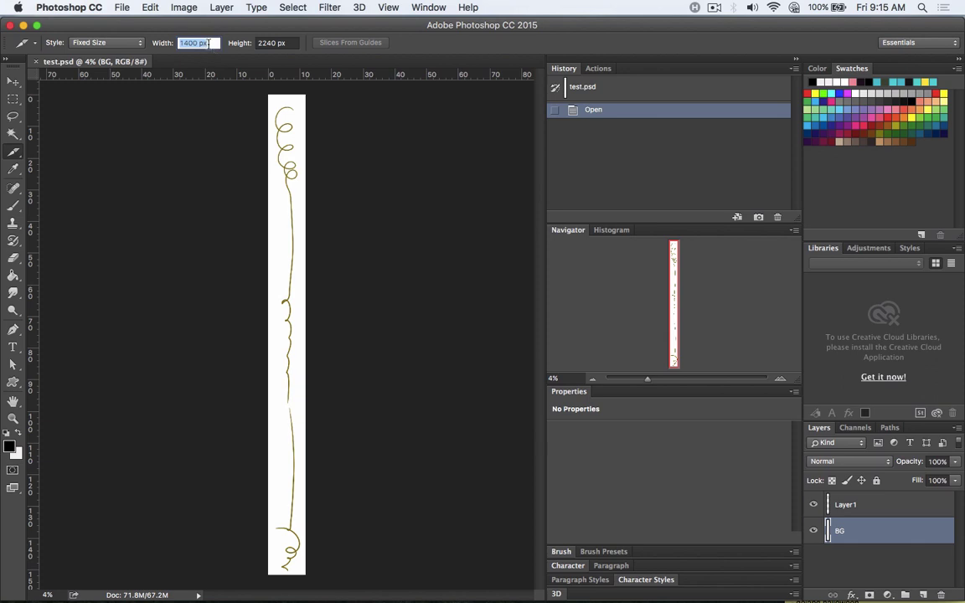
left_click(208, 42)
left_click_drag(206, 43, 178, 42)
key("Tab")
Switch to the Google calculation in the browser and compute the height of one slice as ((700*1280)/800)*2.
key("ctrl+Right")
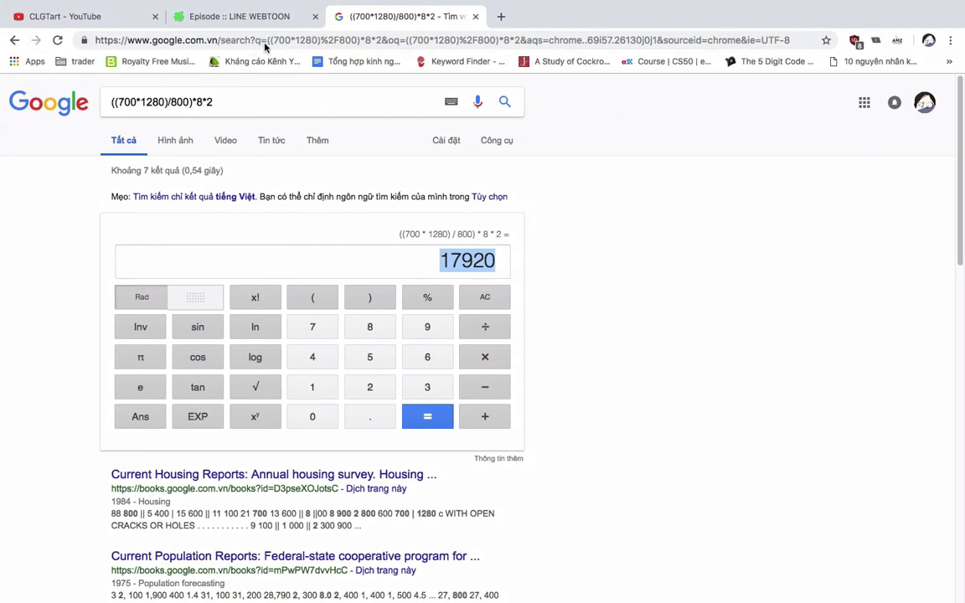
left_click(201, 102)
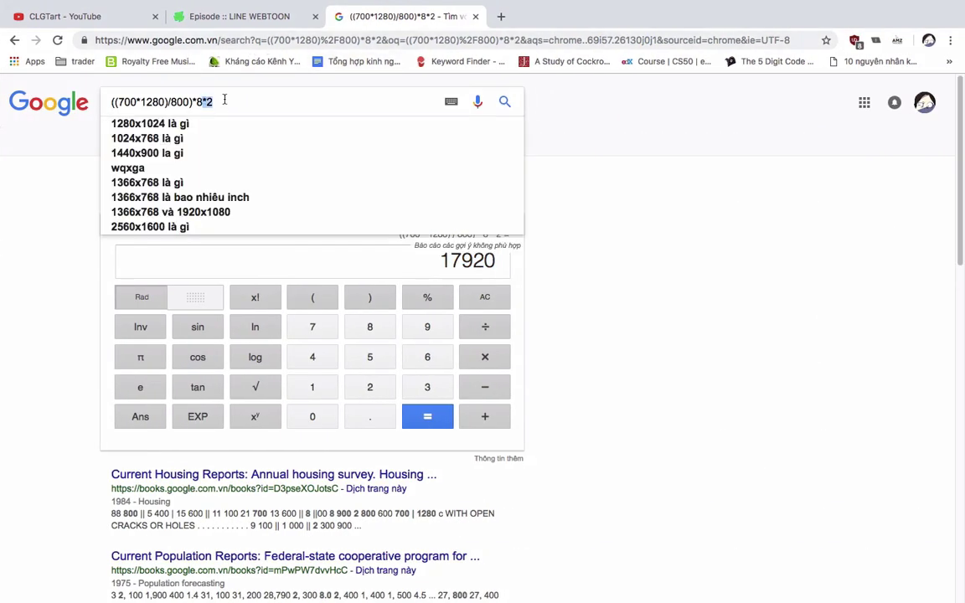
left_click_drag(211, 101, 199, 102)
key("BackSpace")
key("BackSpace")
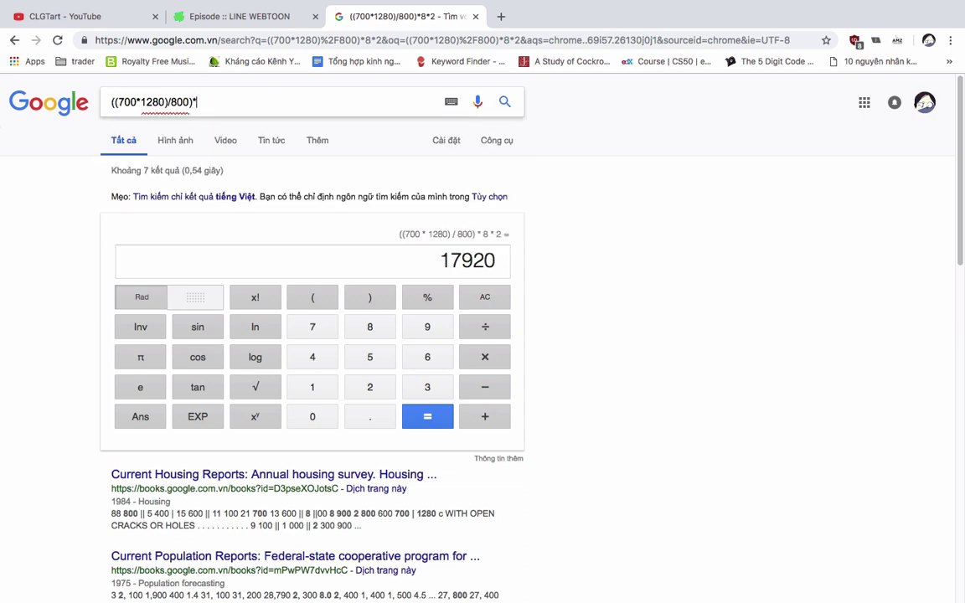
type("*2")
key("Return")
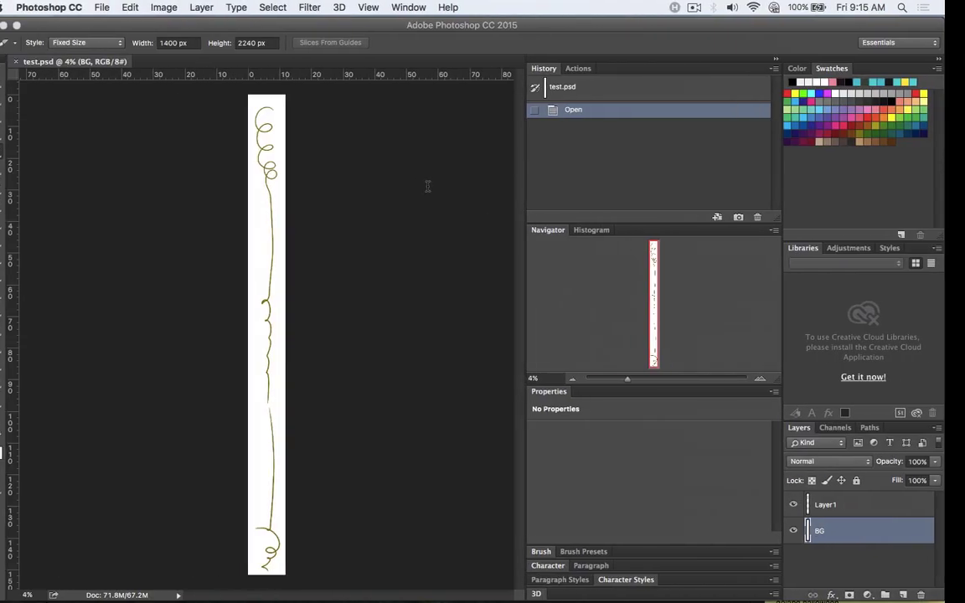
Place three 1400 by 2240 px slices stacked directly below one another, starting at the canvas's top-left corner.
left_click(280, 98)
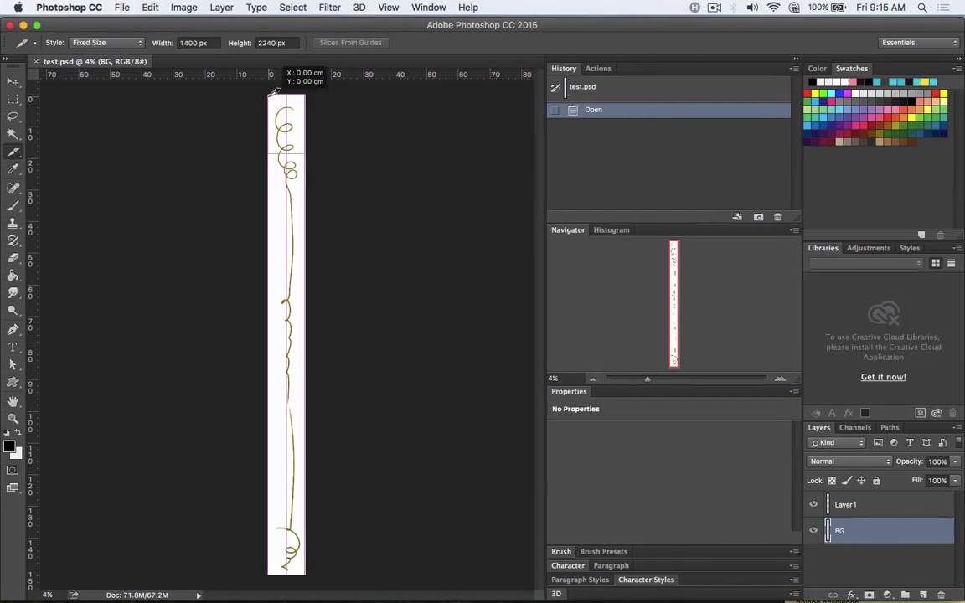
key("super+shift+2")
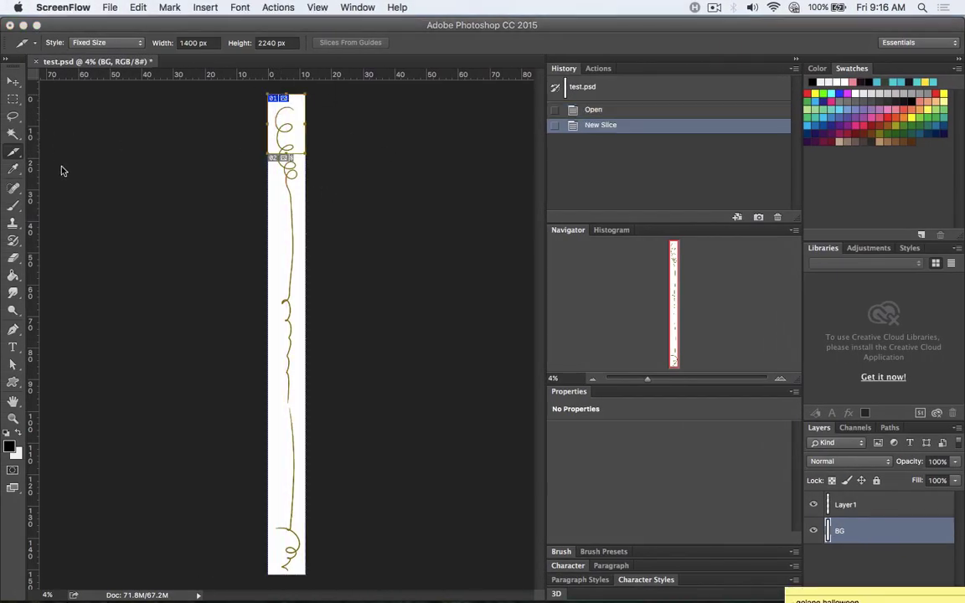
left_click(272, 157)
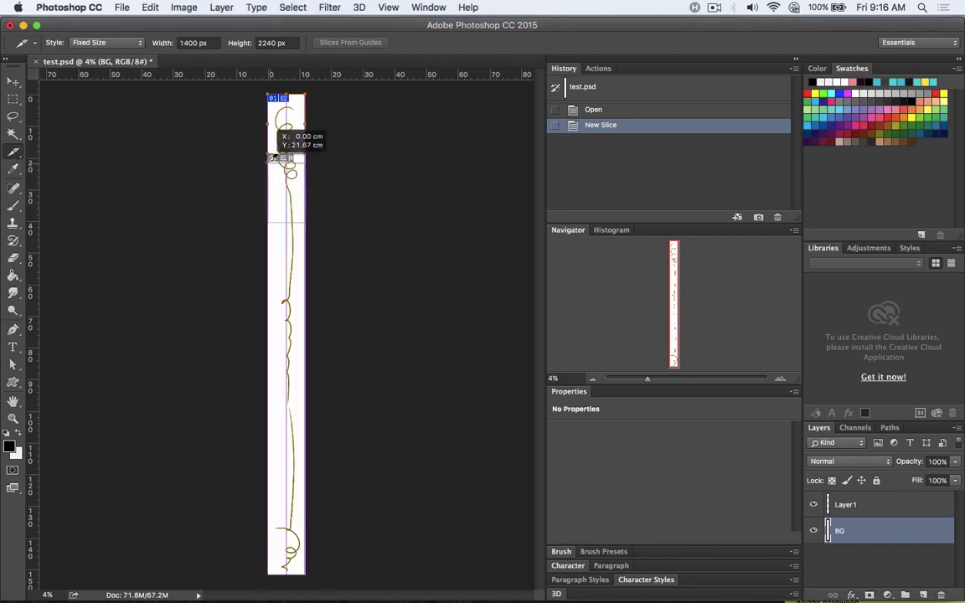
left_click_drag(275, 217, 264, 217)
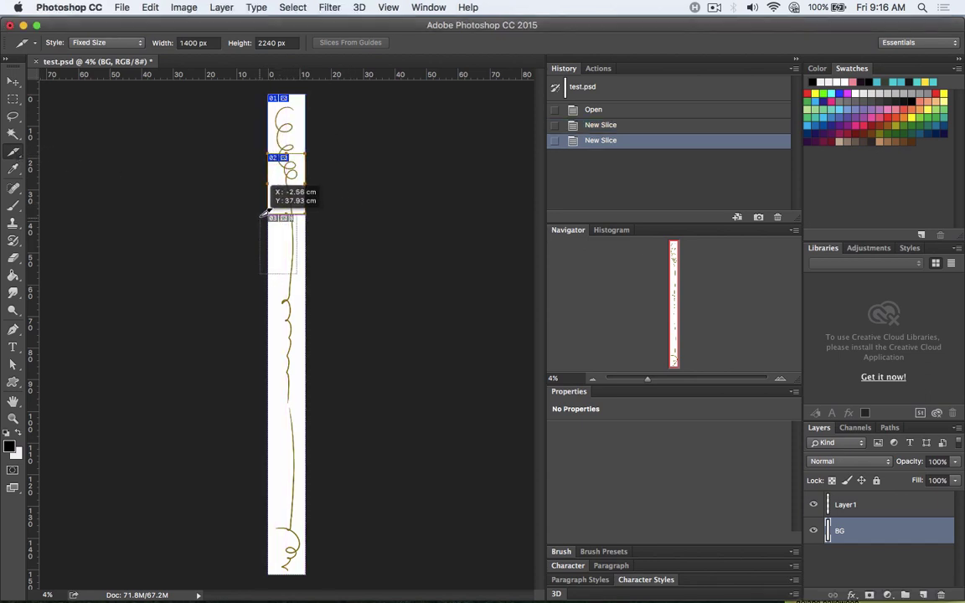
left_click(269, 217)
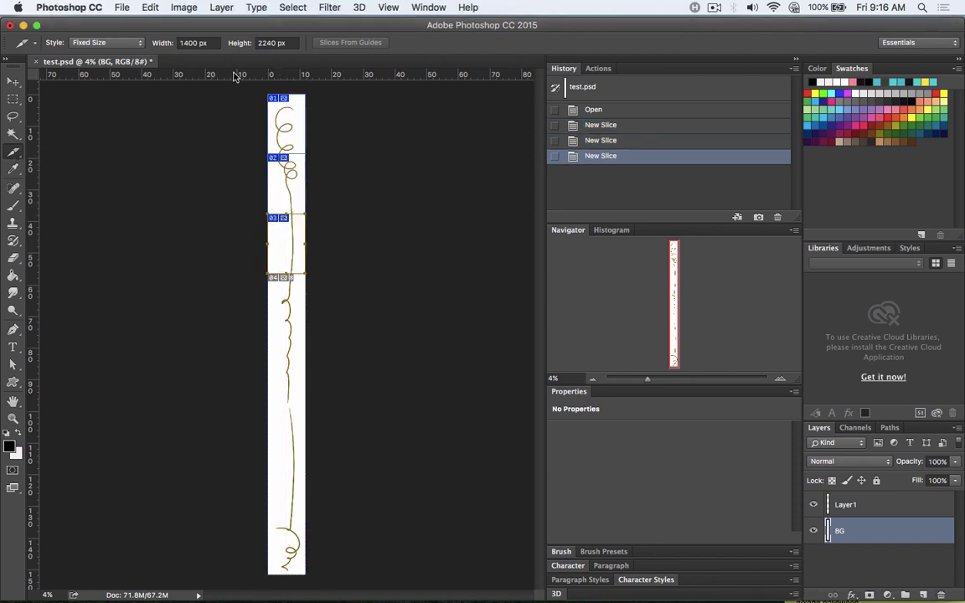
Place four more 1400 by 2240 px slices stacked directly below the third slice.
left_click(272, 270)
left_click(271, 331)
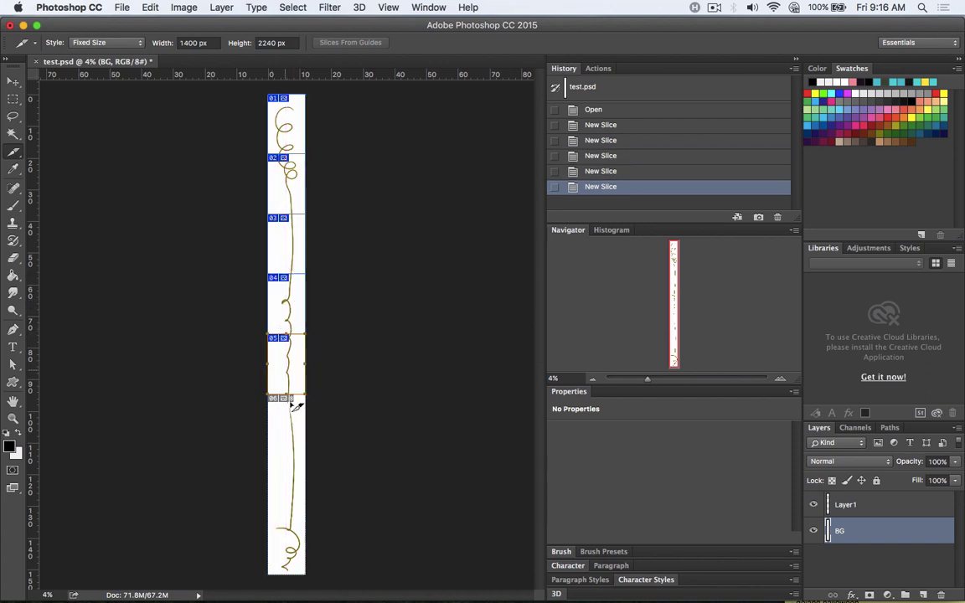
left_click(290, 402)
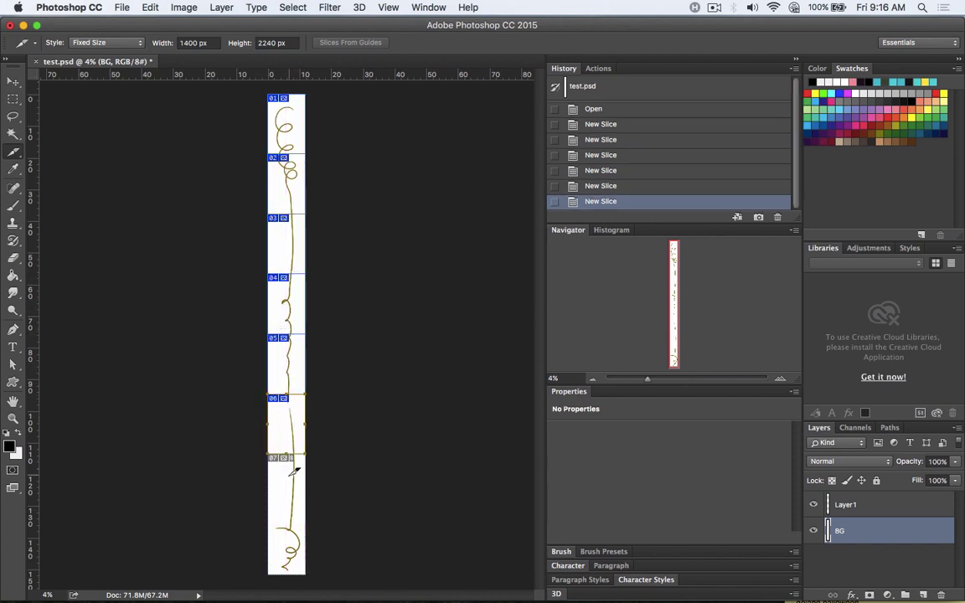
left_click(292, 470)
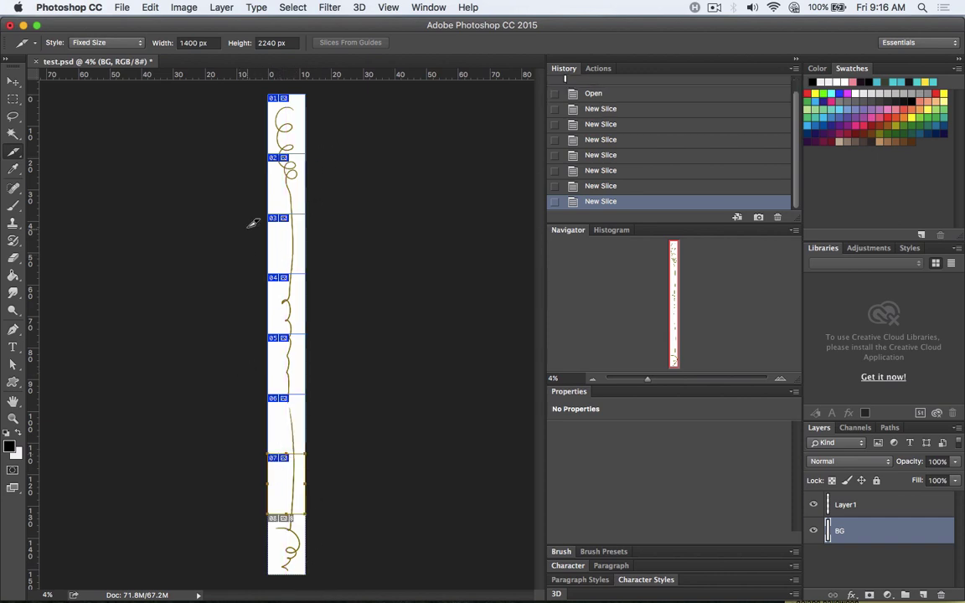
Open the Save for Web (Legacy) export and keep JPEG at Maximum quality 100 with a width of 640 px.
left_click(122, 9)
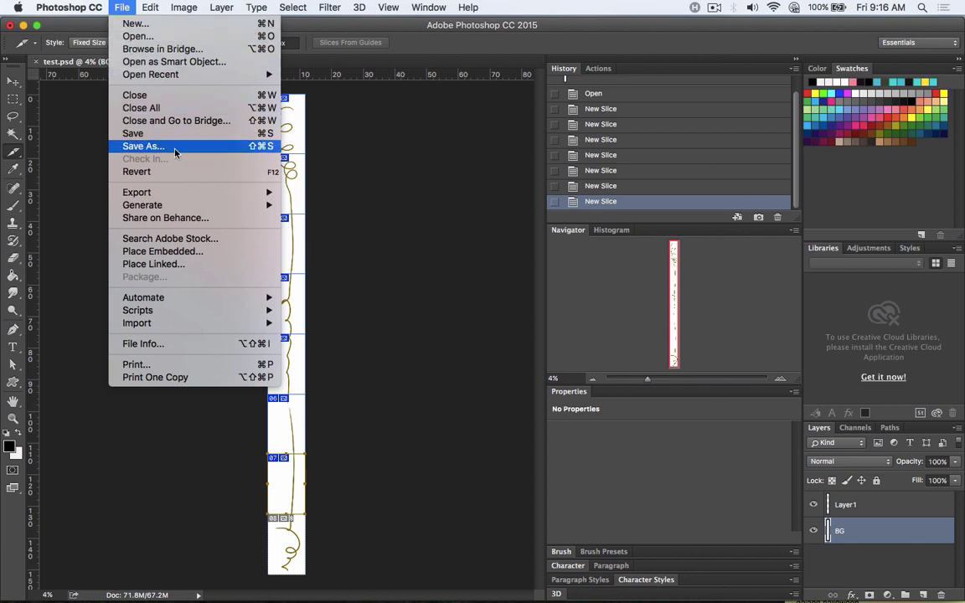
mouse_move(260, 193)
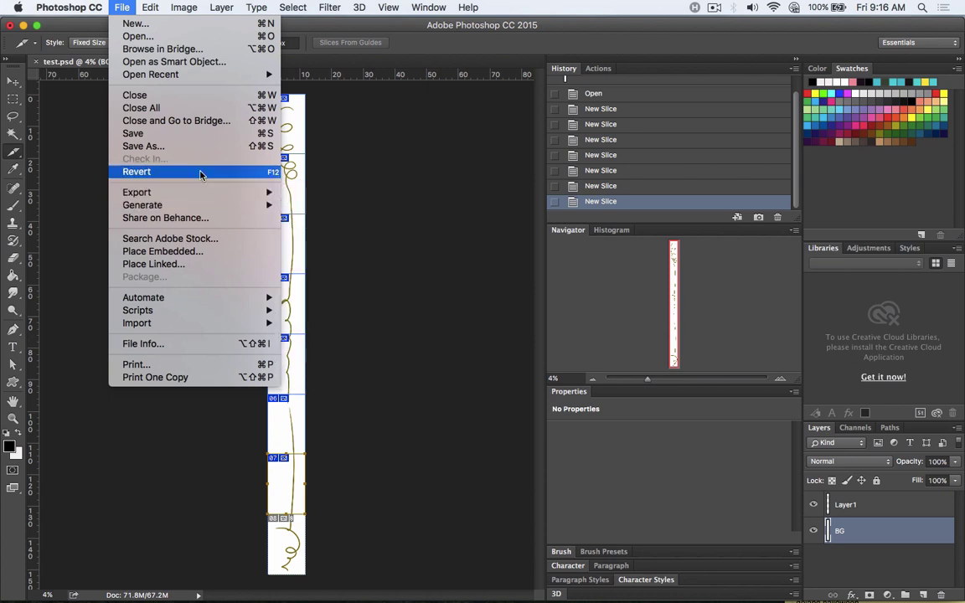
mouse_move(201, 192)
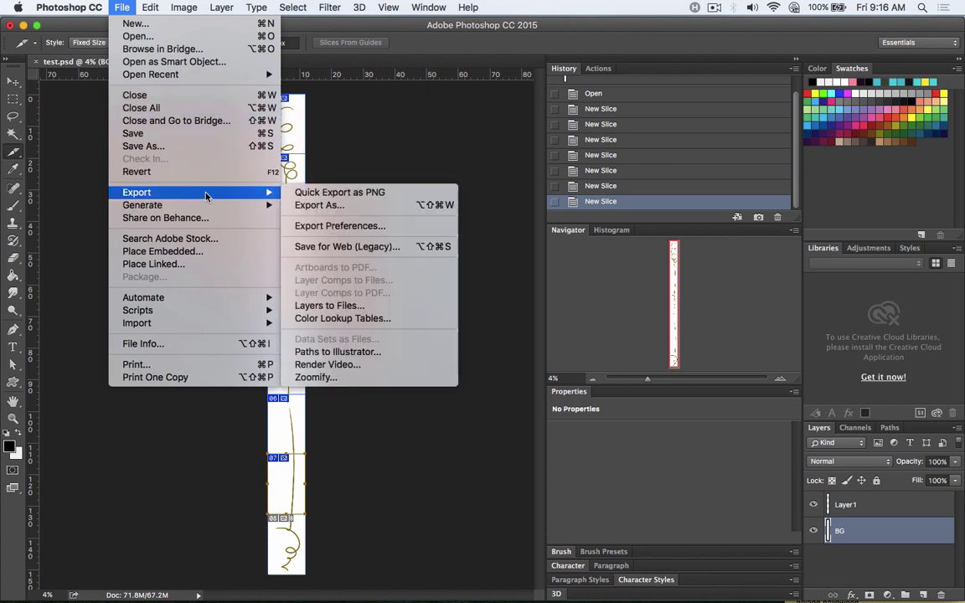
left_click(372, 250)
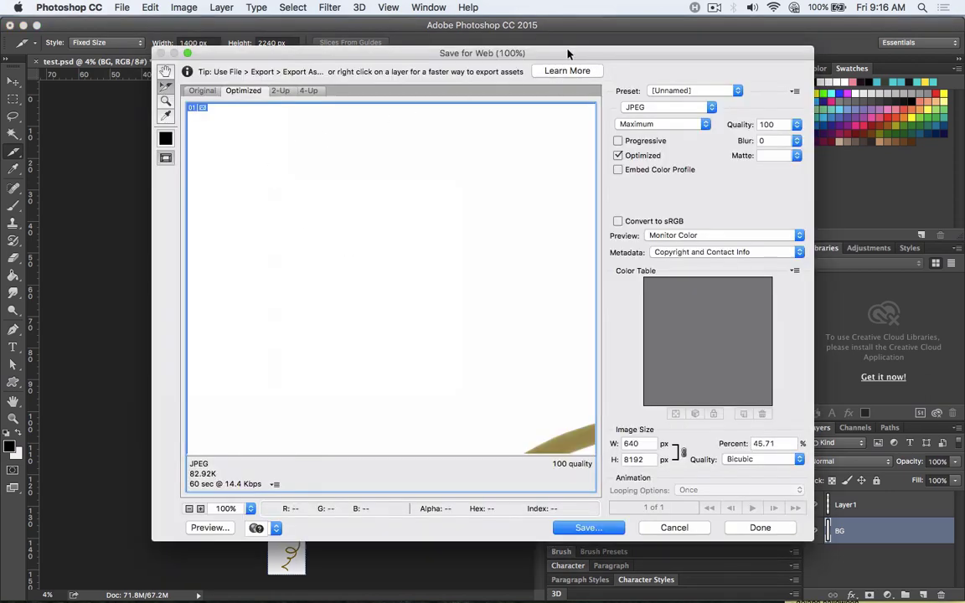
left_click_drag(567, 52, 540, 22)
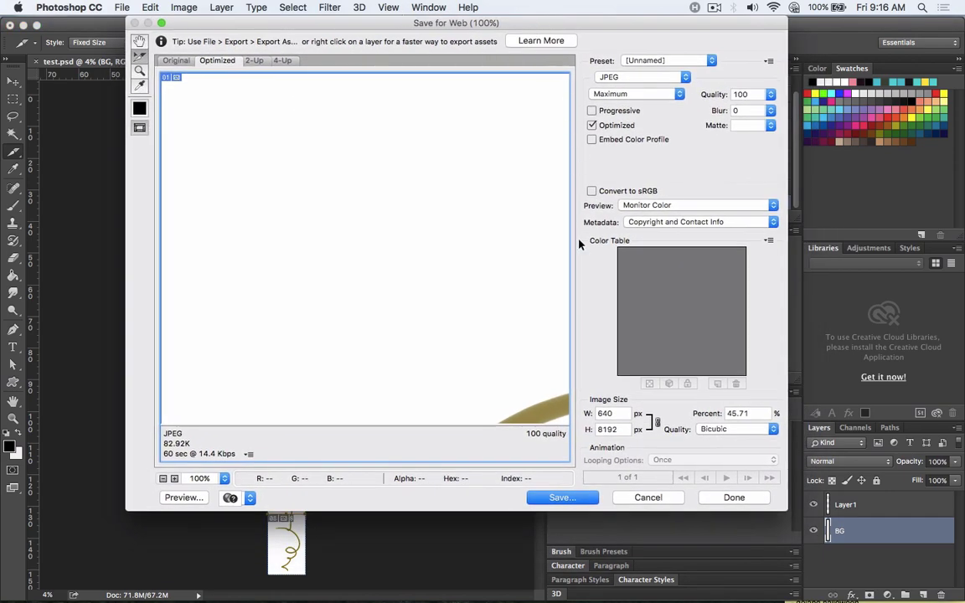
left_click_drag(610, 414, 594, 410)
left_click(645, 77)
left_click(628, 78)
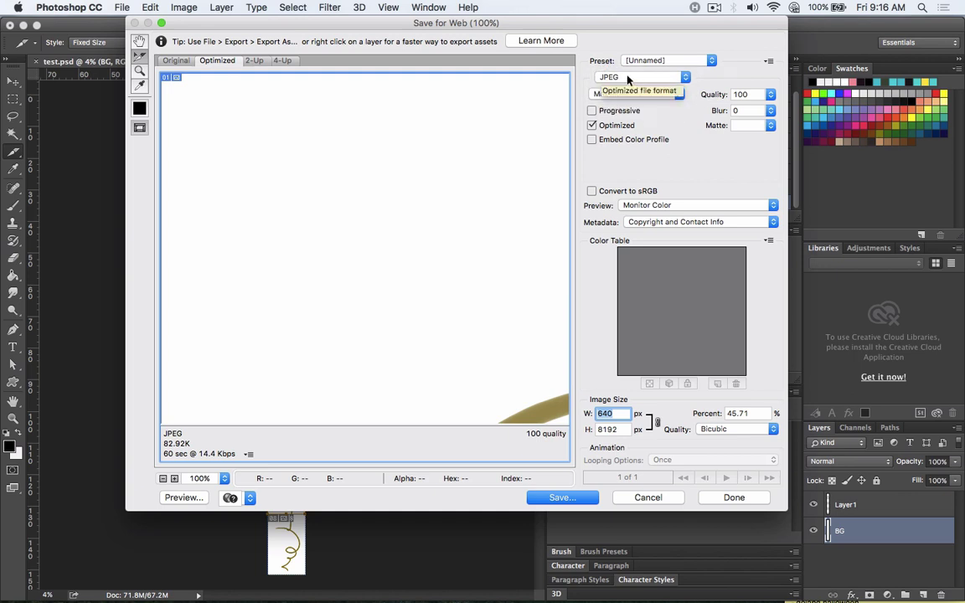
left_click(679, 78)
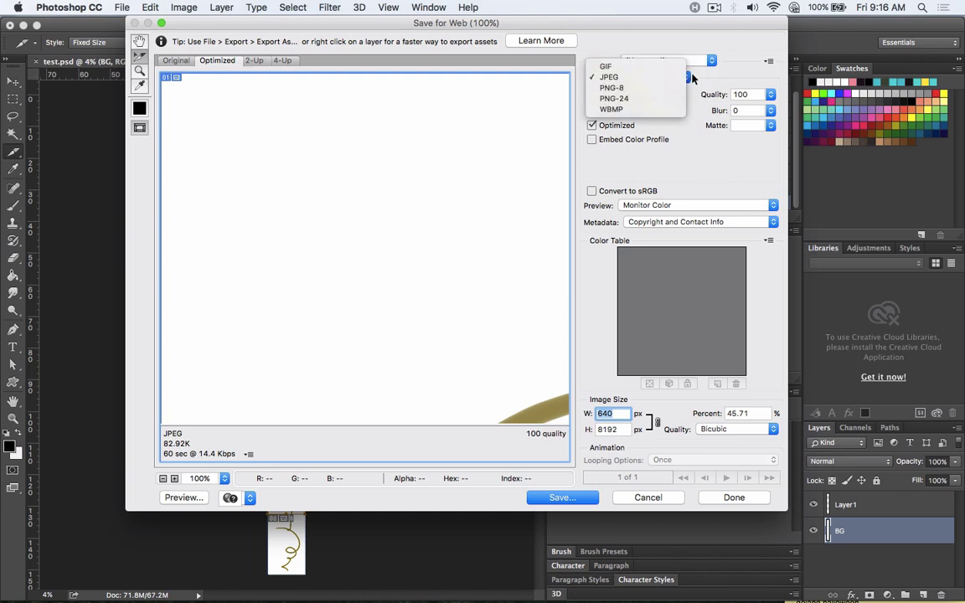
left_click(661, 79)
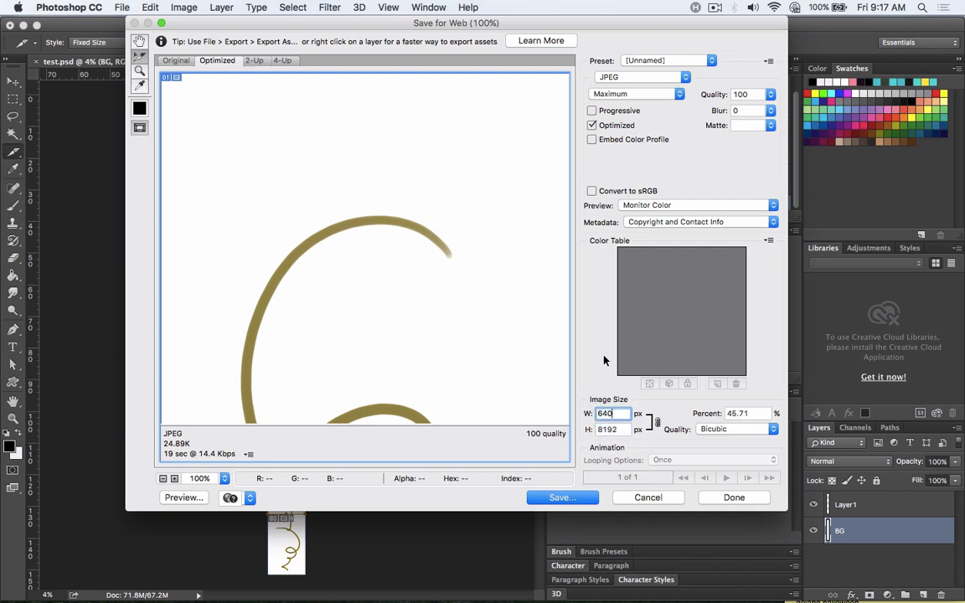
left_click(560, 498)
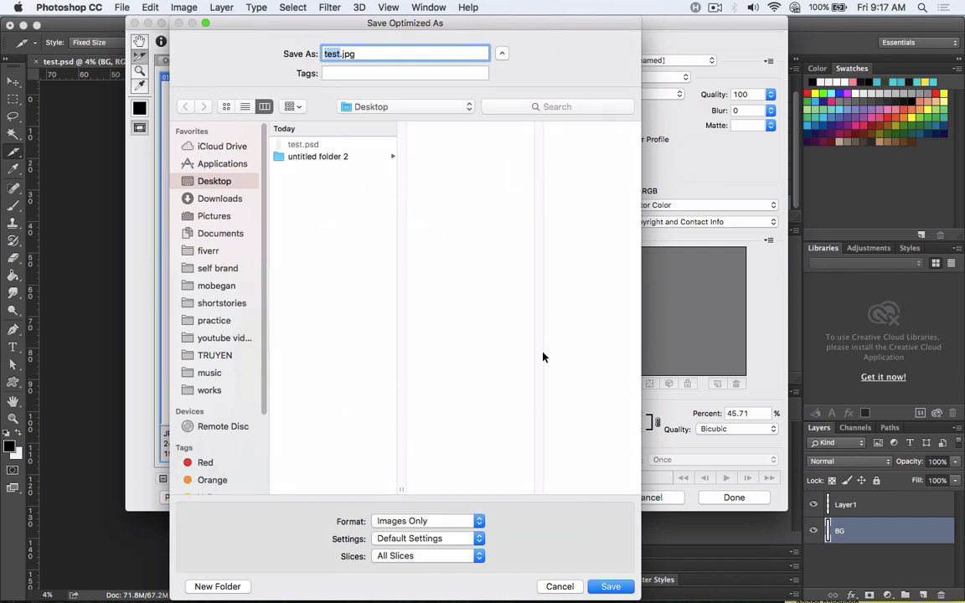
left_click(417, 557)
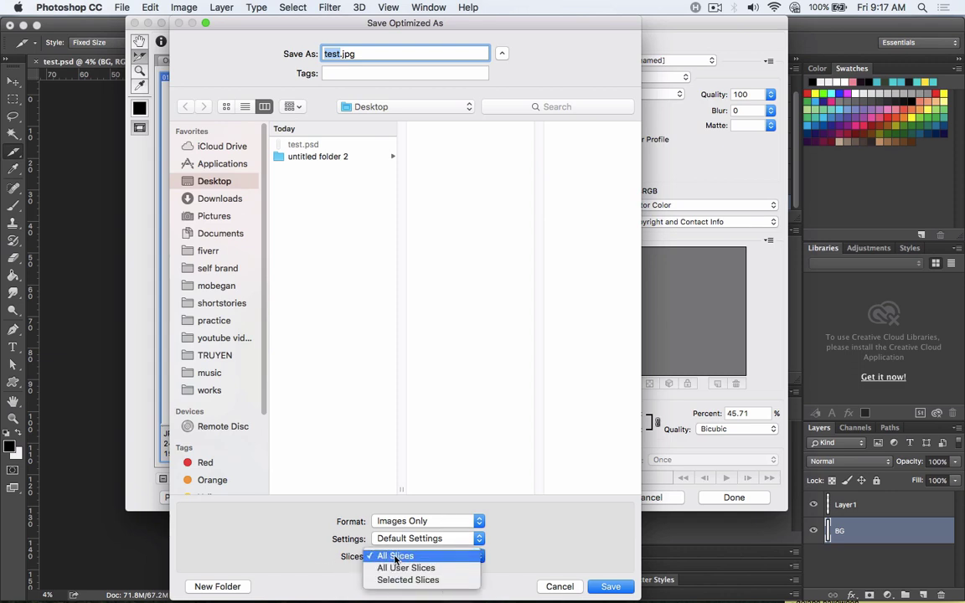
left_click(340, 534)
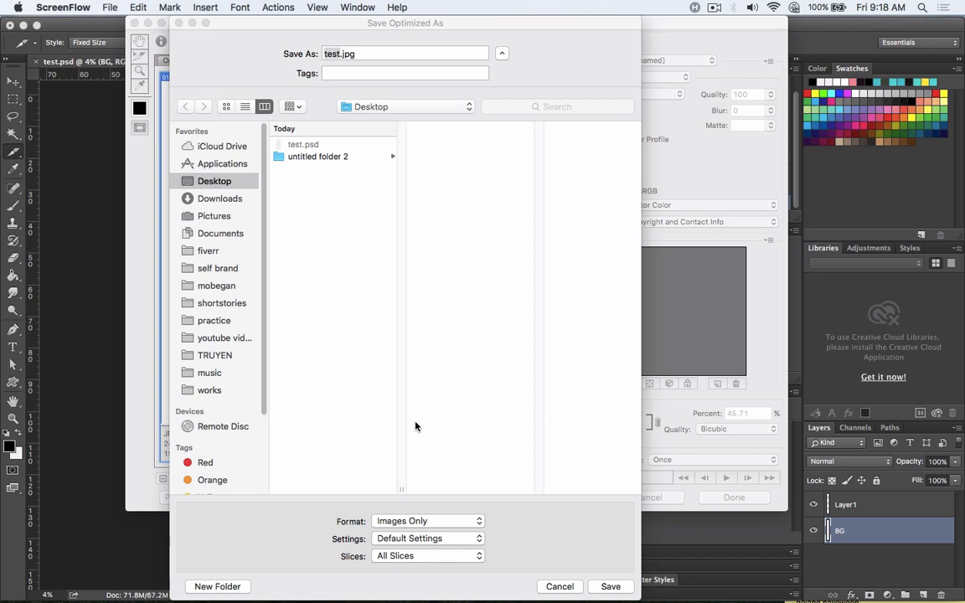
left_click(556, 587)
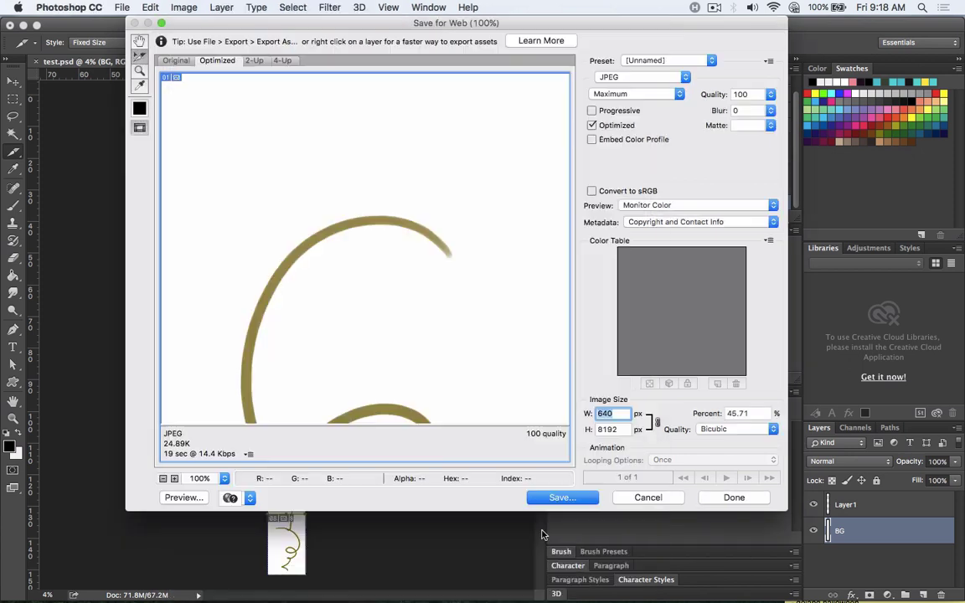
Preview the slices at 25% and save All Slices as Images Only to the Desktop under test.jpg, then show the desktop.
left_click(224, 479)
left_click(270, 373)
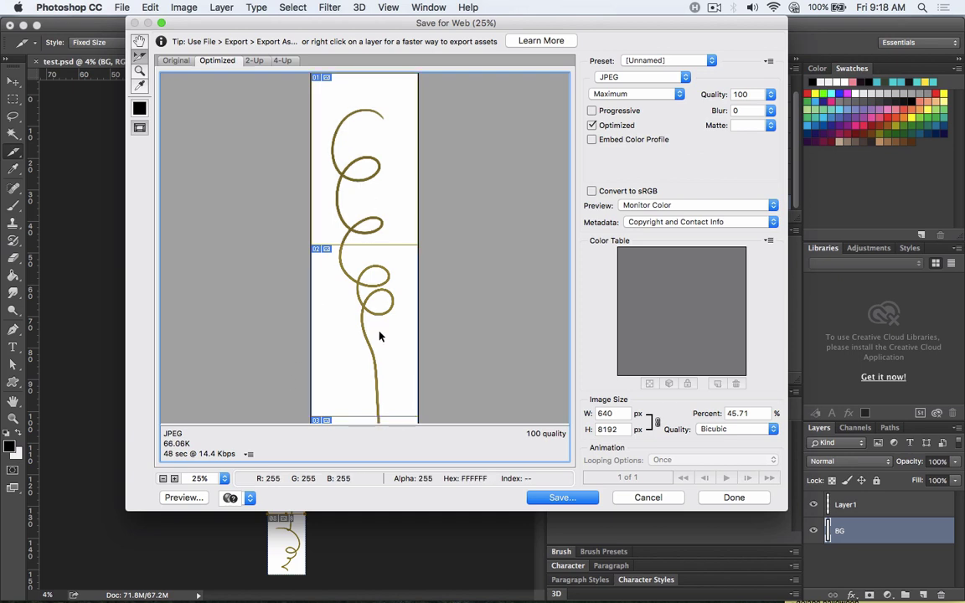
left_click(560, 497)
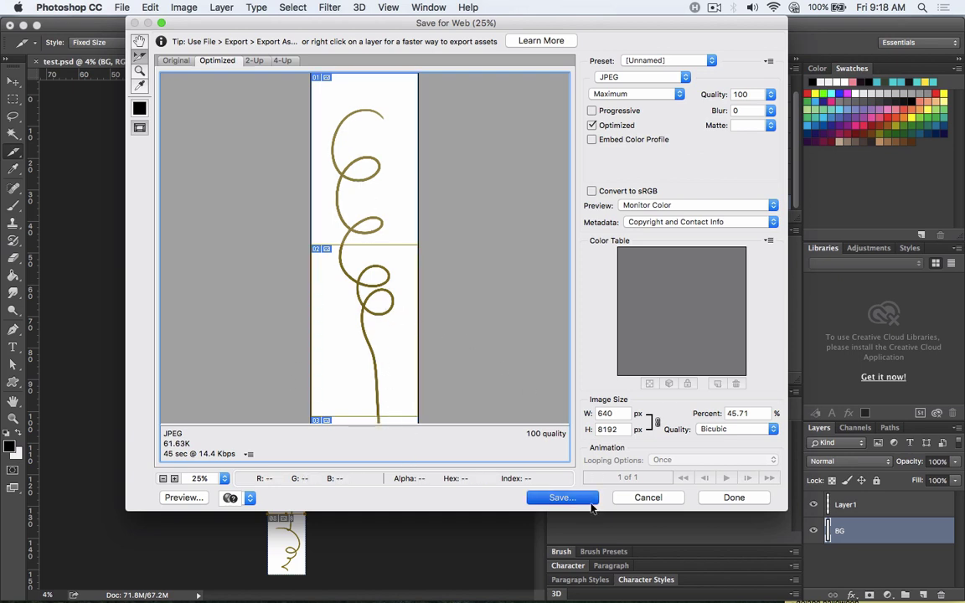
left_click(424, 556)
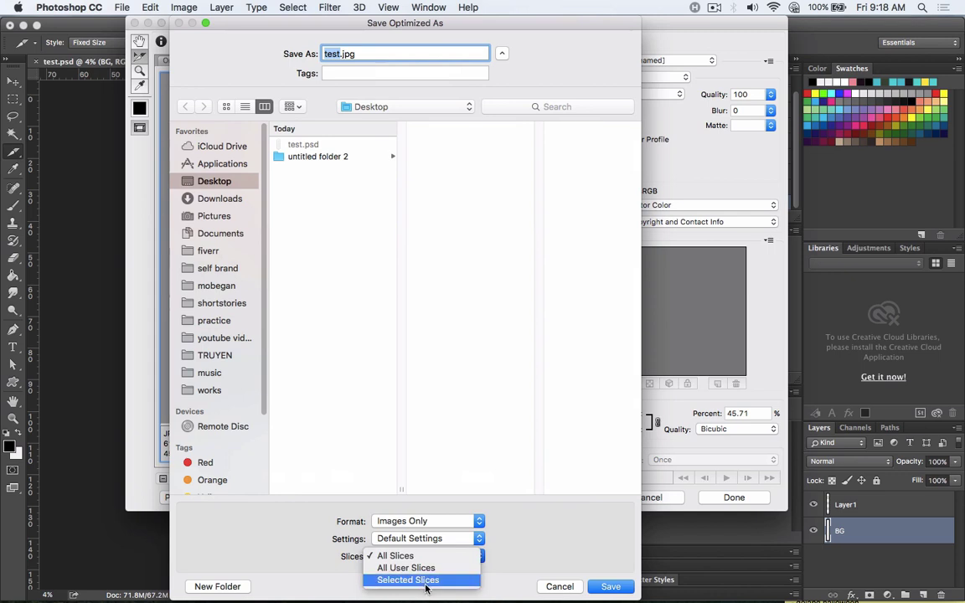
left_click(496, 568)
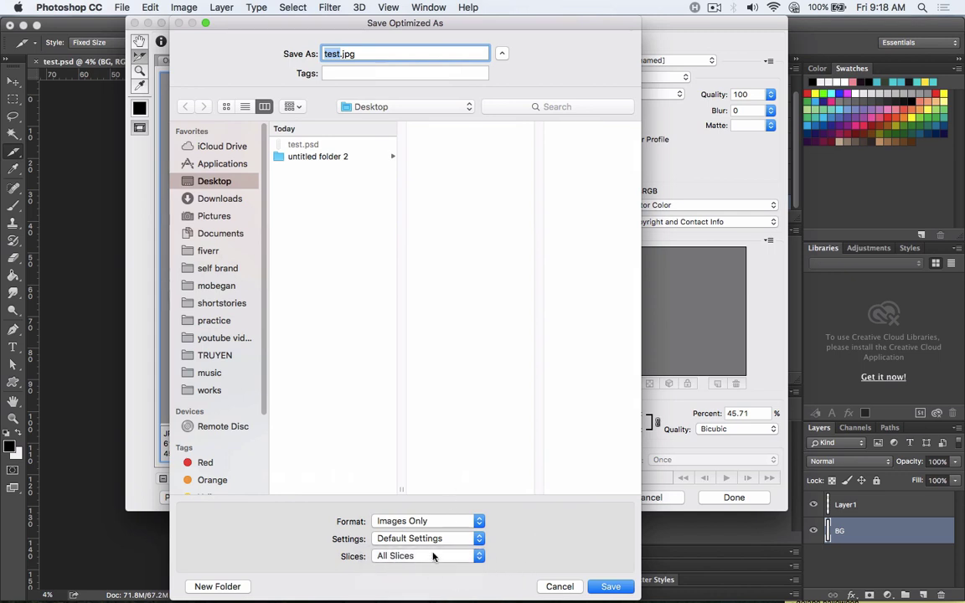
left_click(619, 586)
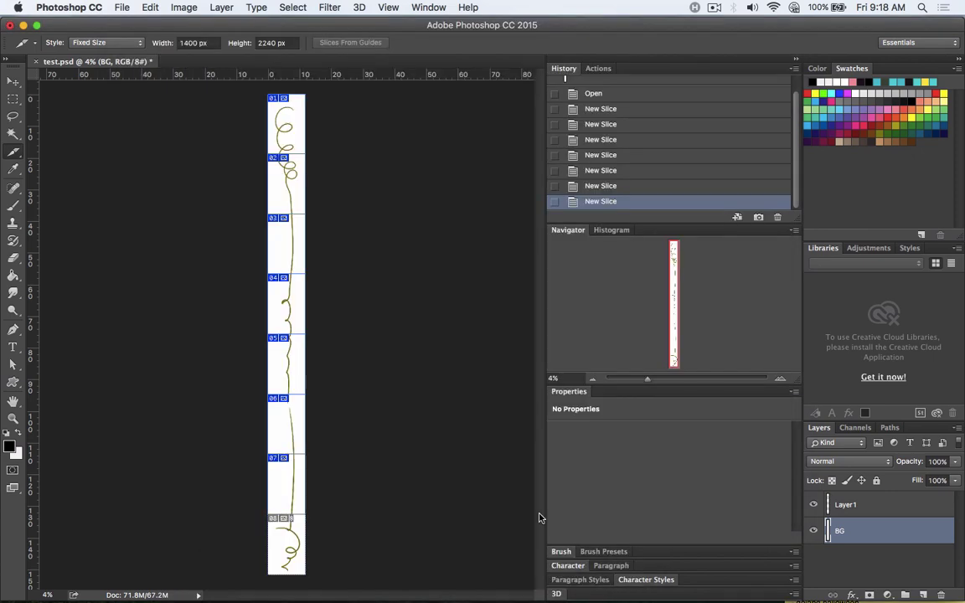
key("F11")
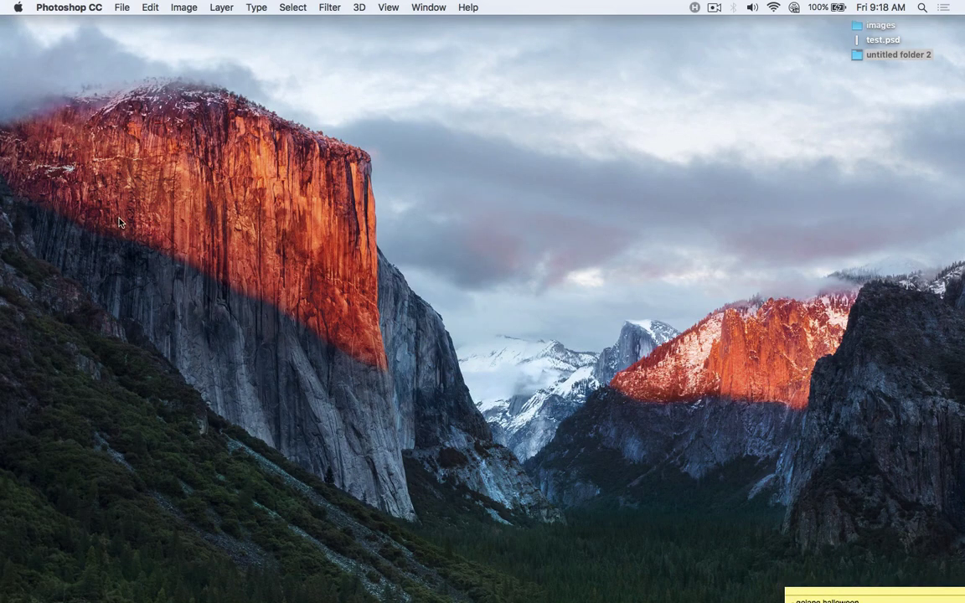
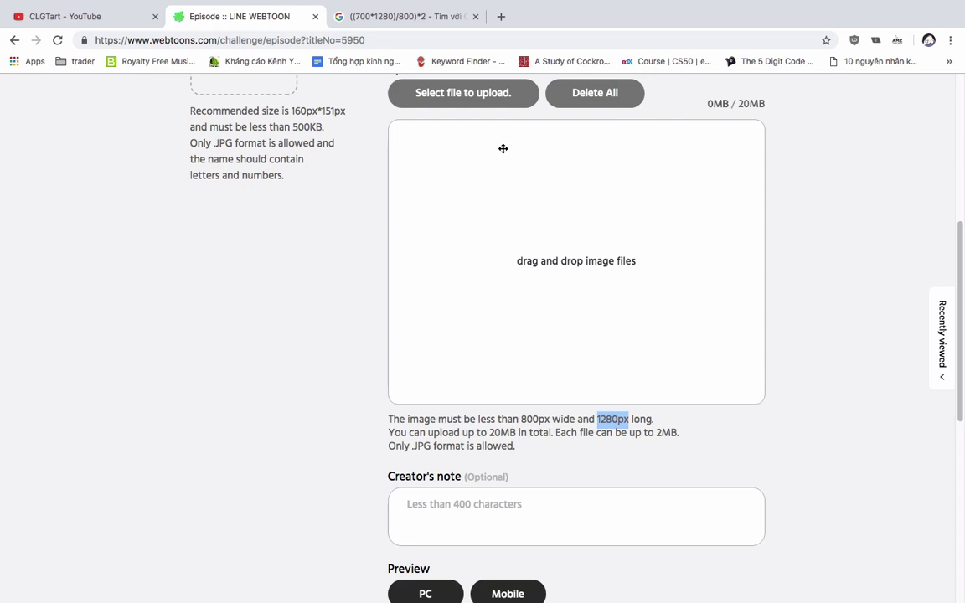
On the WEBTOON episode page in the browser, upload test_01.jpg through test_08.jpg from the Desktop's images folder.
left_click(471, 239)
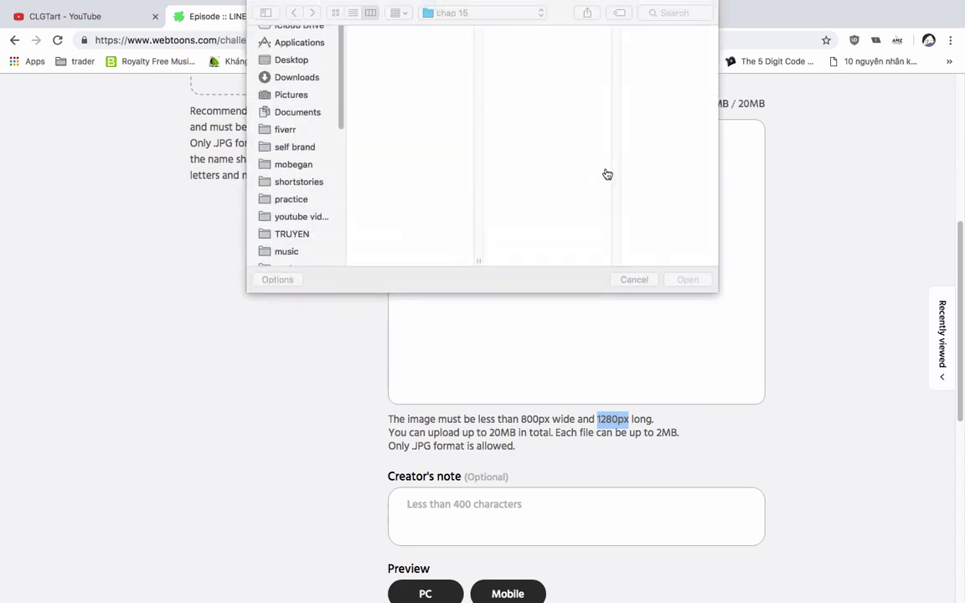
left_click(640, 282)
scroll(488, 243, "up", 3)
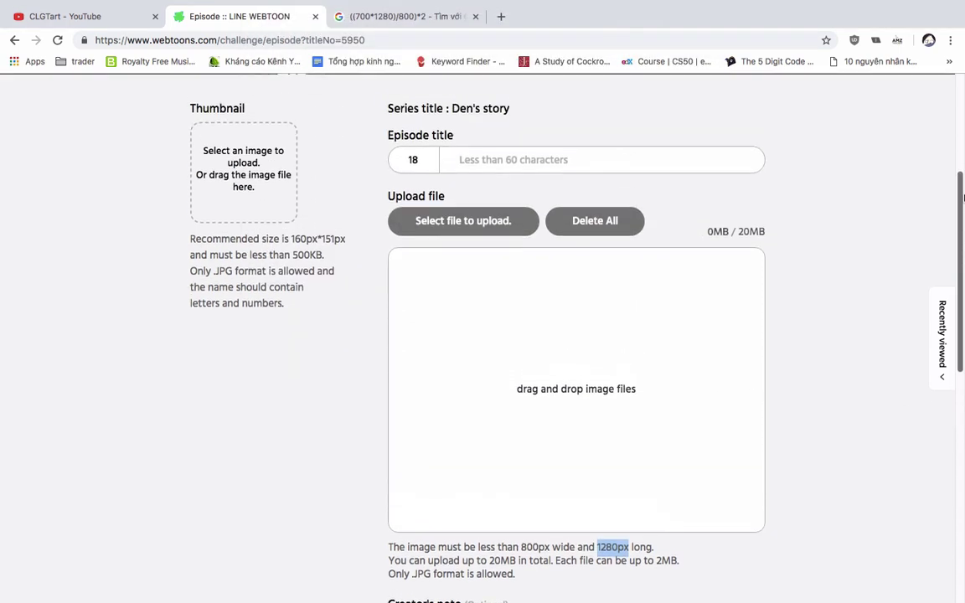
left_click(478, 264)
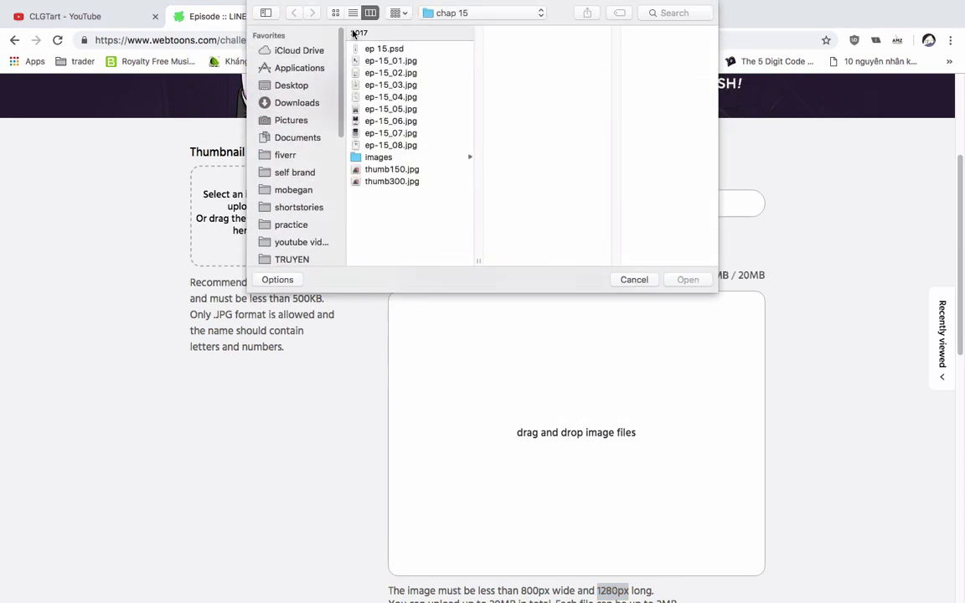
left_click(302, 86)
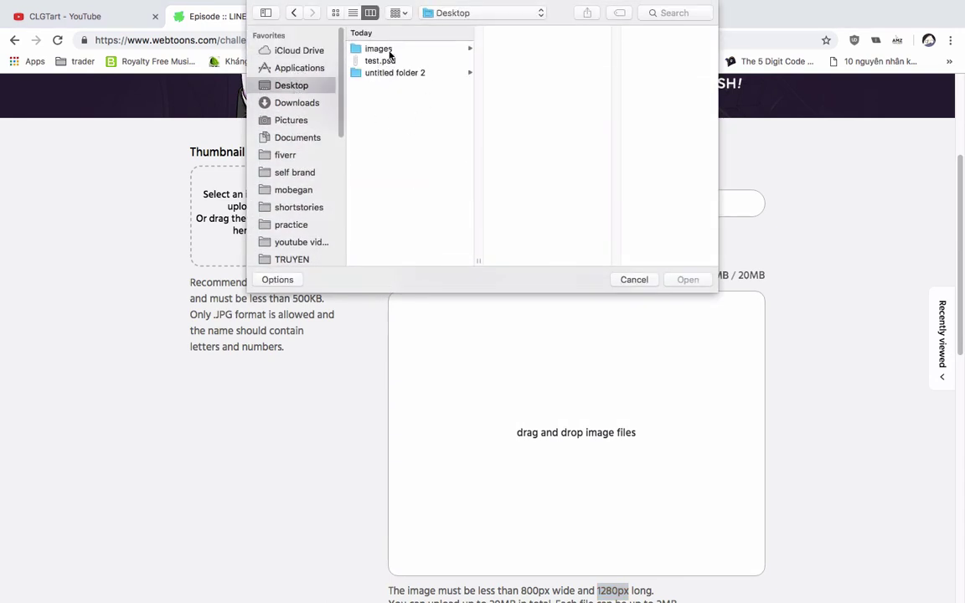
left_click(385, 49)
left_click(536, 49)
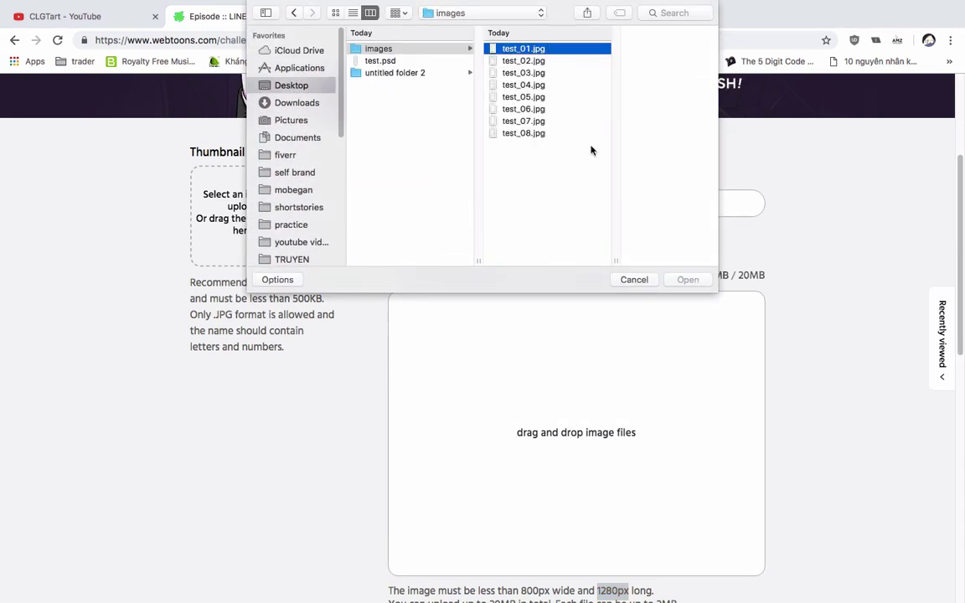
left_click(519, 133, "shift")
left_click(688, 280)
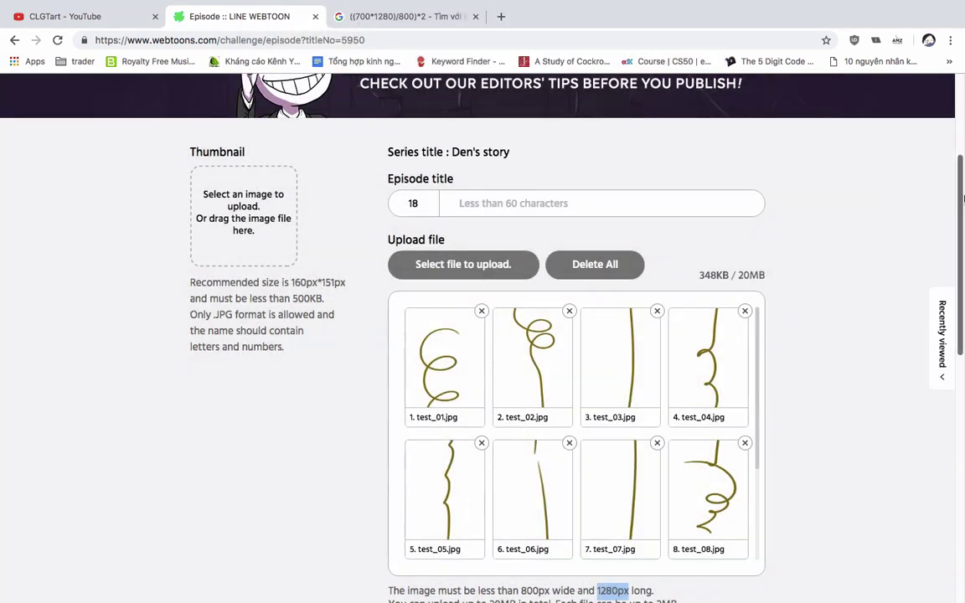
Review the episode form's uploaded slices, creator's note, thumbnail requirements and episode title field.
left_click_drag(964, 198, 963, 258)
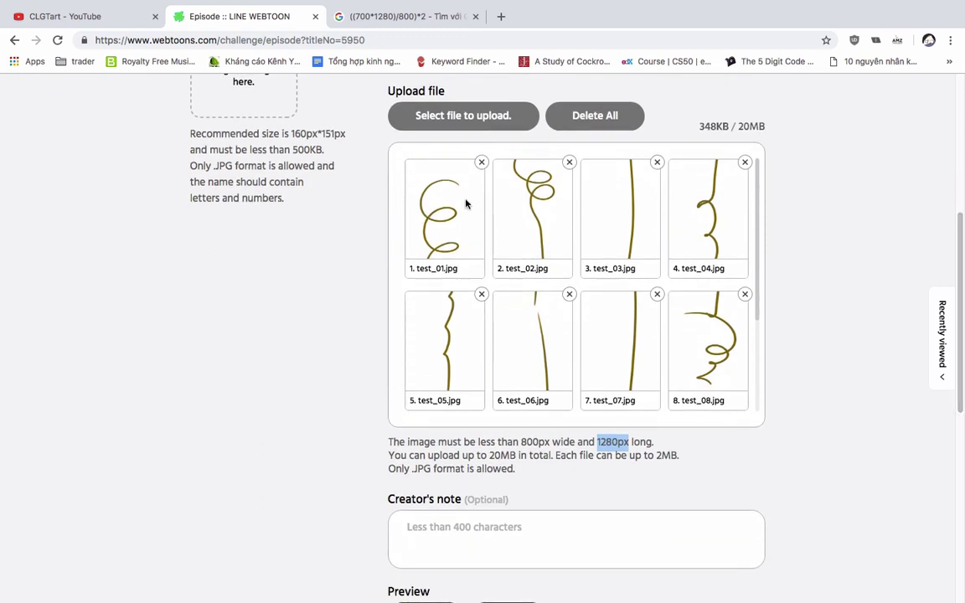
left_click(484, 532)
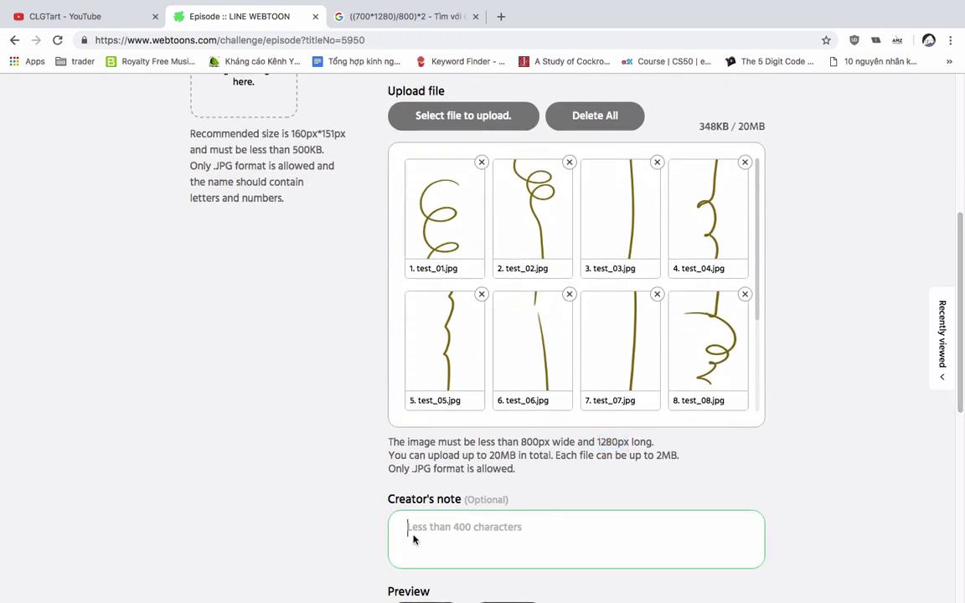
left_click_drag(961, 273, 960, 156)
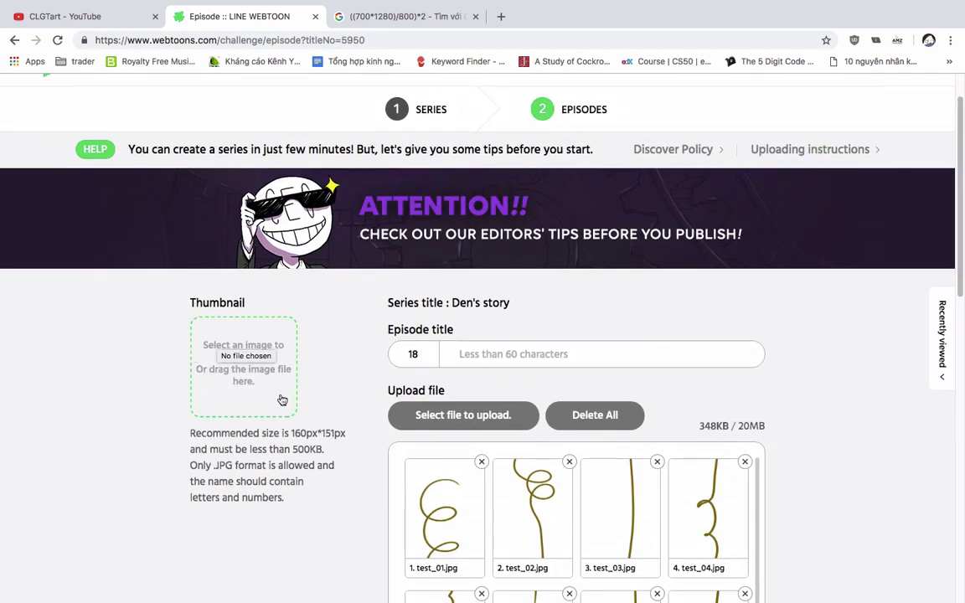
left_click_drag(284, 424, 344, 433)
left_click(297, 434)
left_click(407, 594)
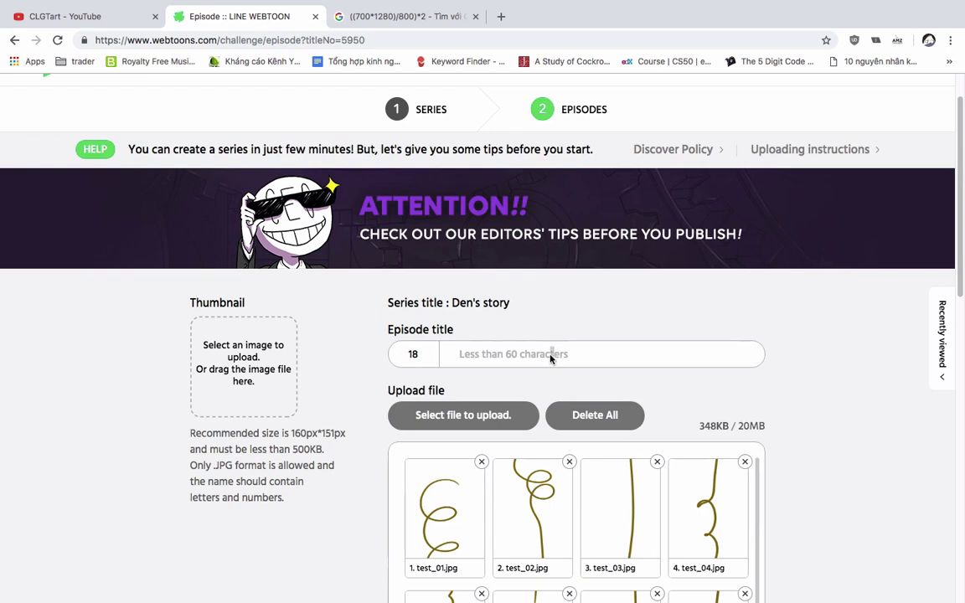
left_click(502, 354)
scroll(644, 309, "down", 7)
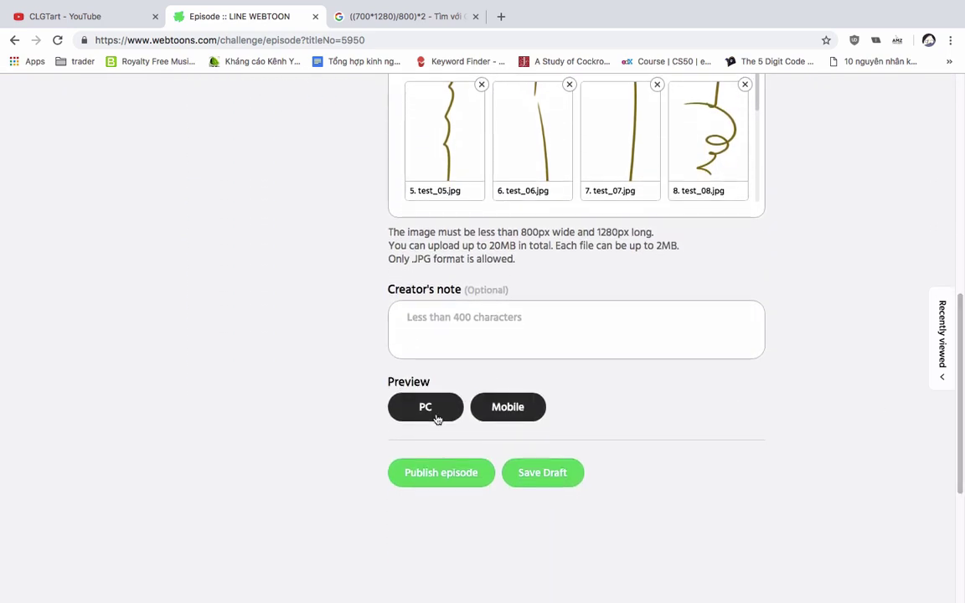
Preview the episode for PC through to its end and return to the episode form.
left_click(426, 407)
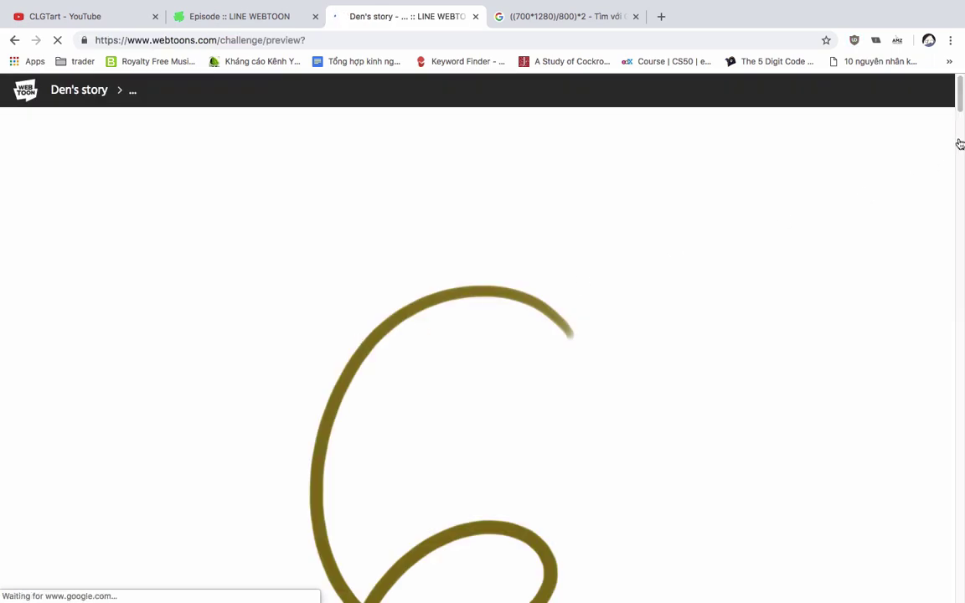
left_click_drag(960, 102, 962, 578)
left_click(294, 26)
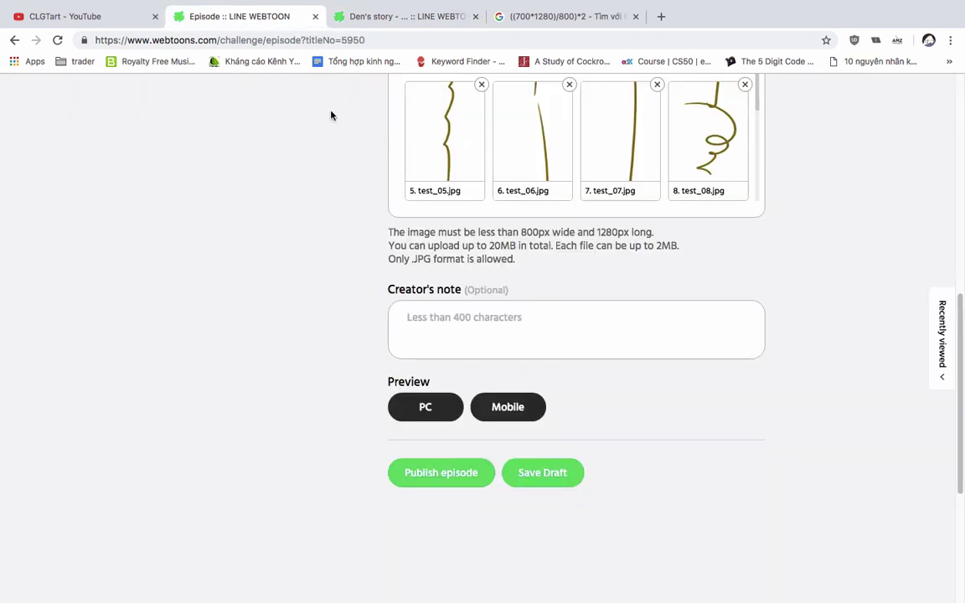
Preview the episode for mobile through to its end and return to the episode form.
left_click(523, 406)
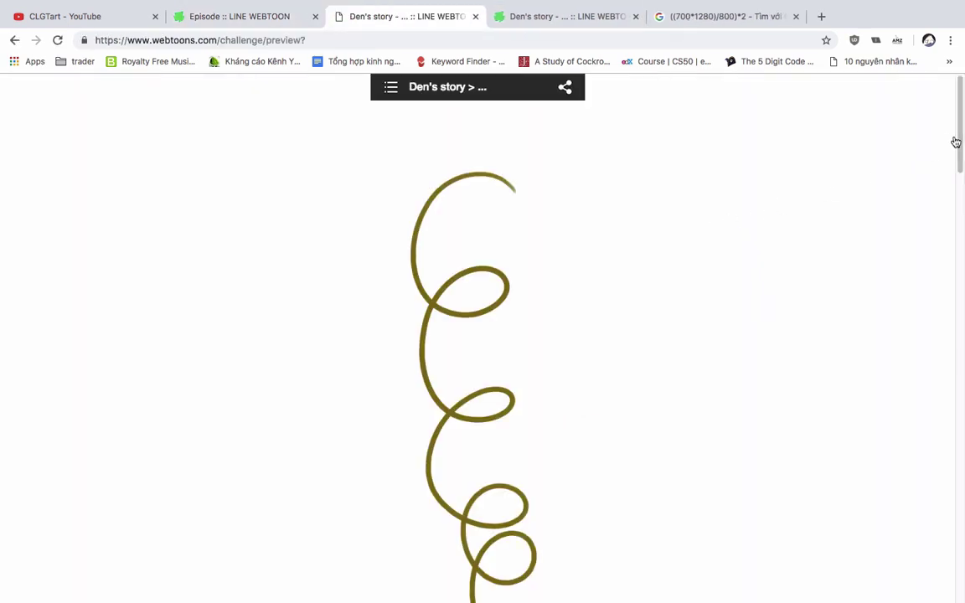
left_click_drag(956, 142, 944, 578)
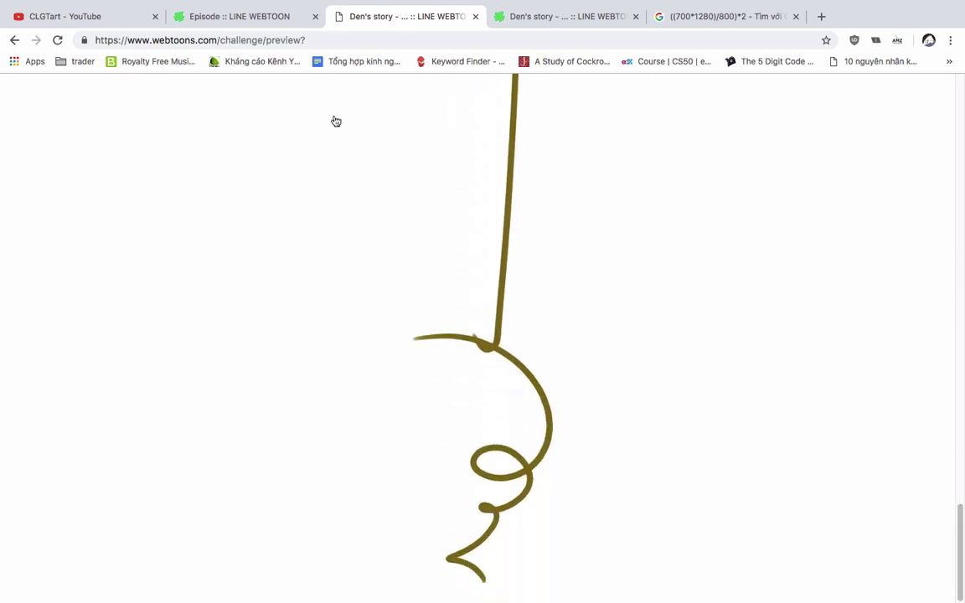
left_click(261, 15)
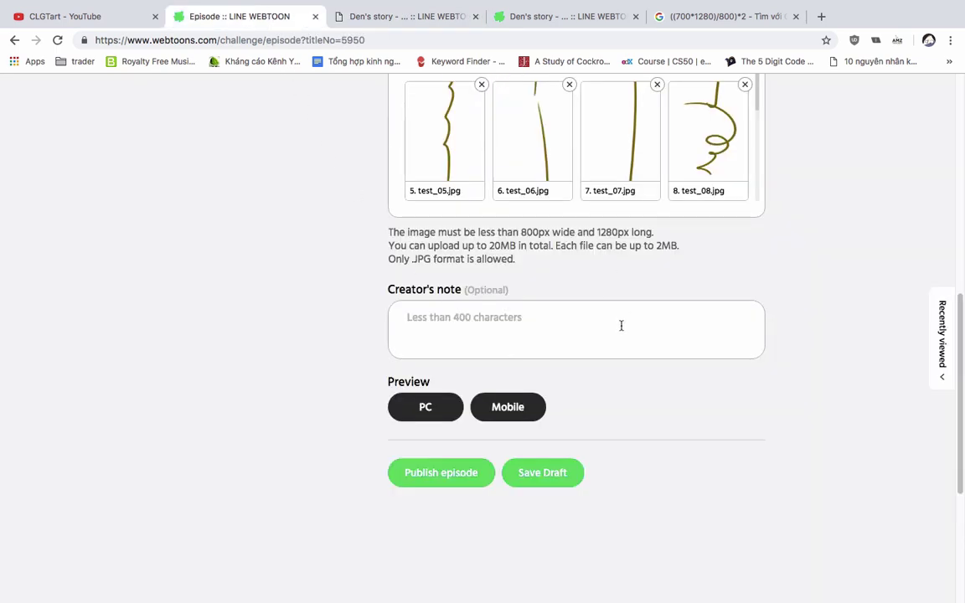
Remove all the uploaded slices, test_01.jpg through test_08.jpg, from the episode's upload area.
left_click_drag(960, 362, 963, 207)
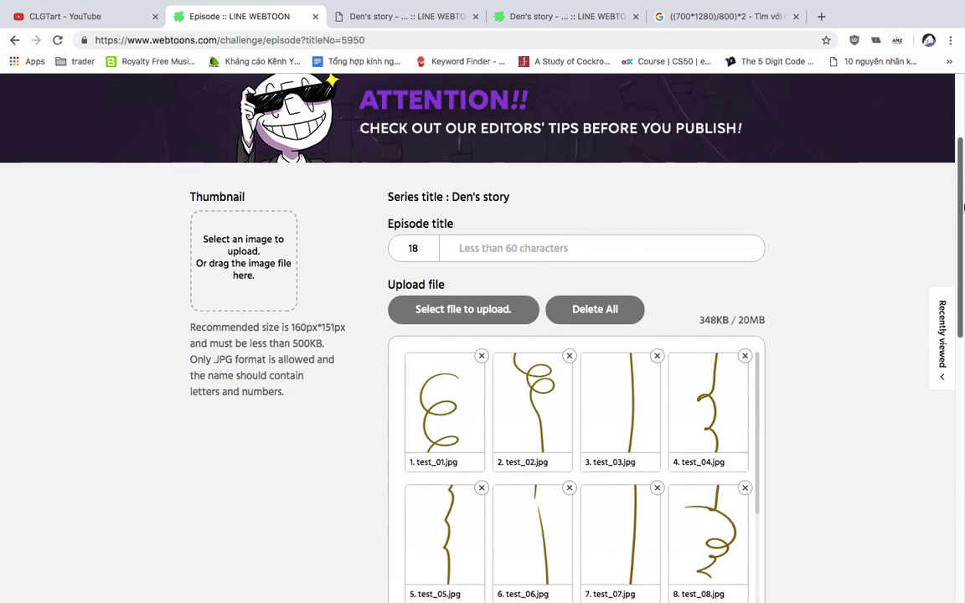
left_click(482, 356)
left_click(482, 356)
left_click(481, 356)
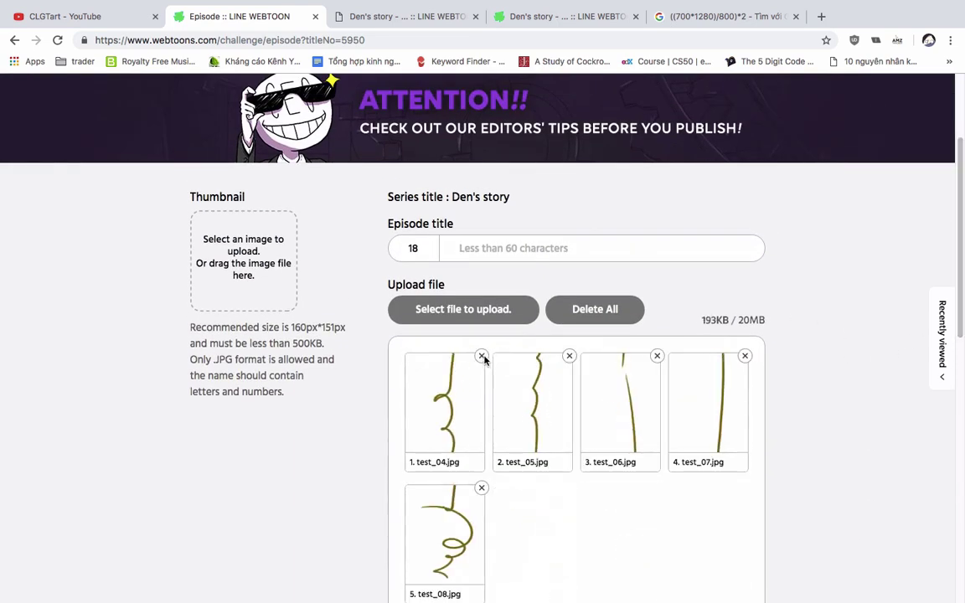
left_click(482, 356)
left_click(482, 356)
left_click(481, 356)
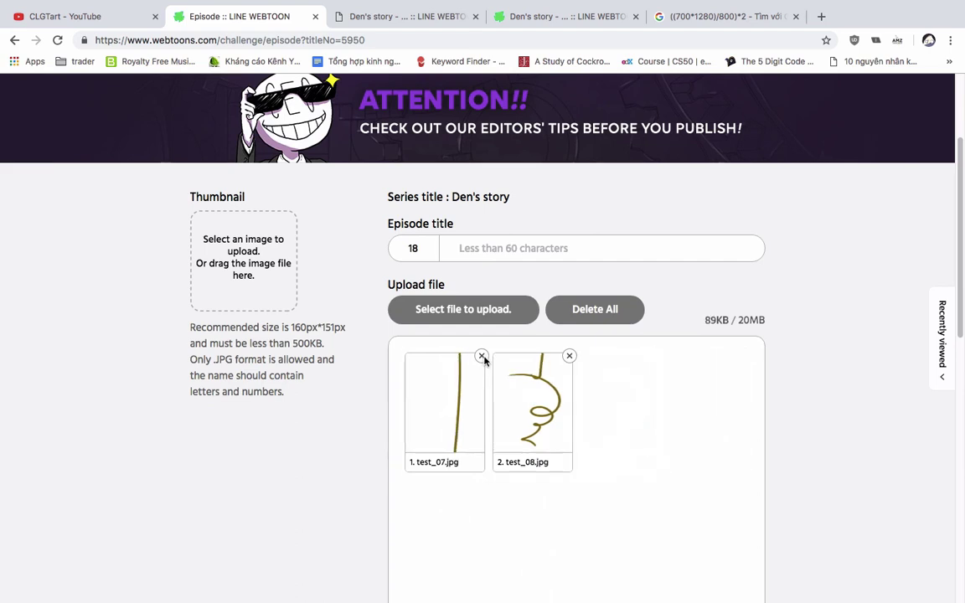
left_click(482, 356)
left_click(482, 356)
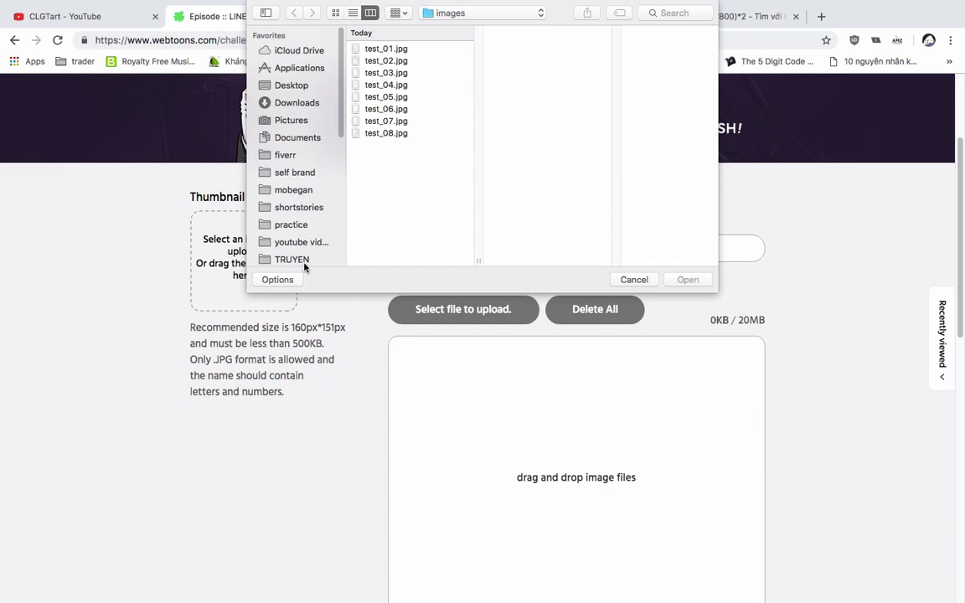
Upload ep-11_01.jpg through ep-11_07.jpg from the chap 11 folder inside TRUYEN's denbongden folder.
left_click(304, 261)
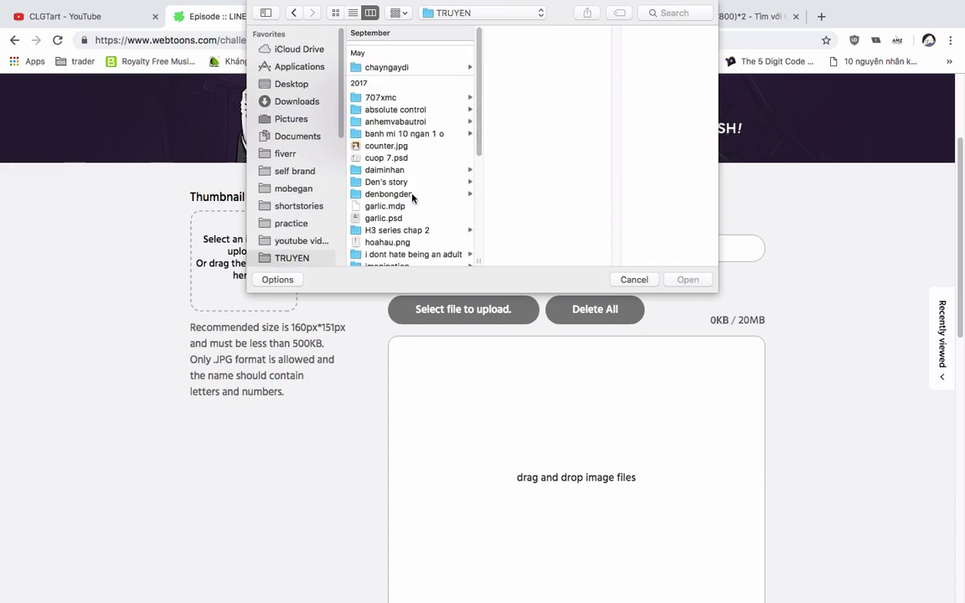
left_click(410, 195)
scroll(614, 102, "down", 5)
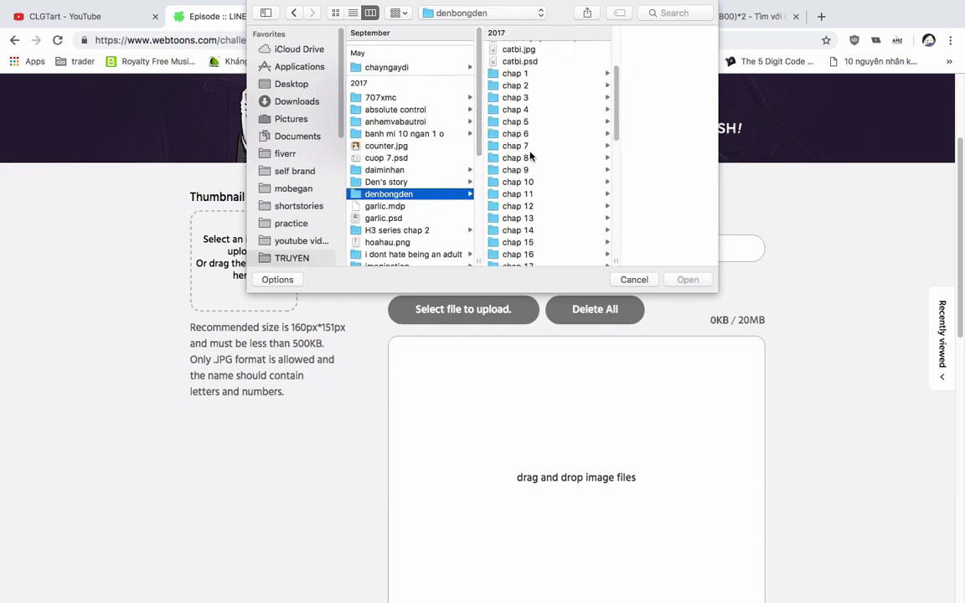
left_click(536, 193)
left_click(625, 61)
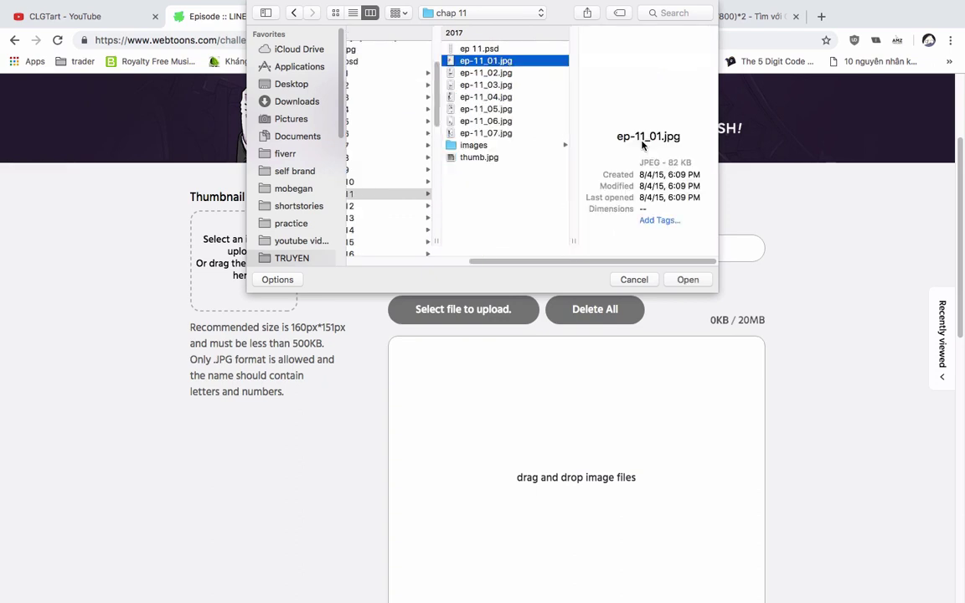
left_click(548, 133, "shift")
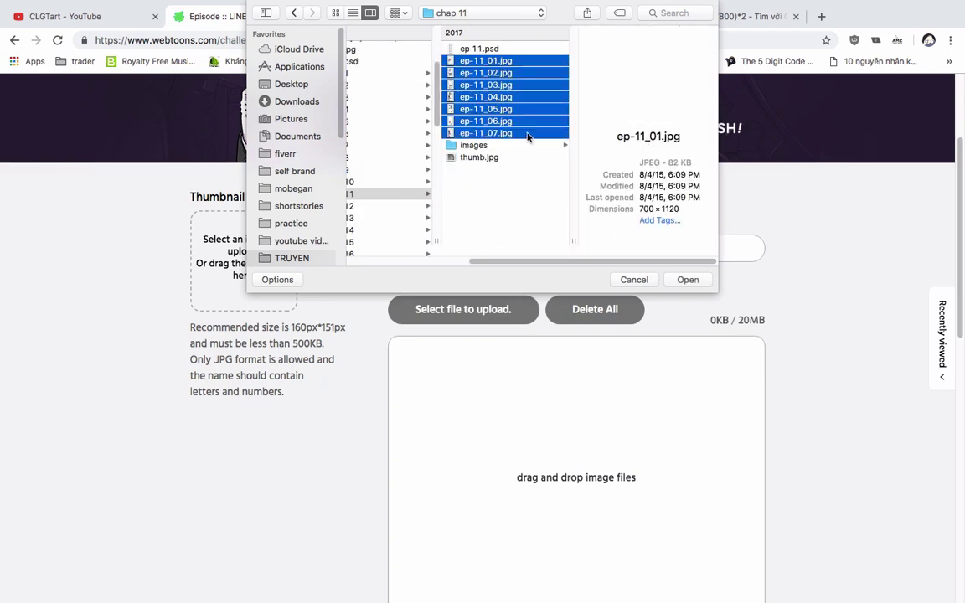
left_click(687, 281)
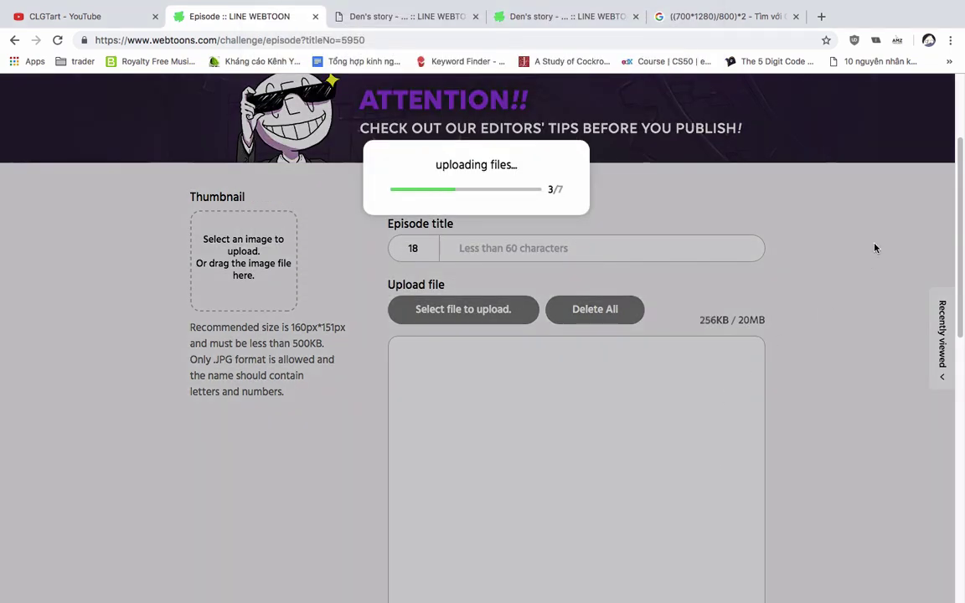
Check the uploaded ep-11 pages in the episode form and look through the comic in the PC preview.
scroll(963, 192, "down", 1)
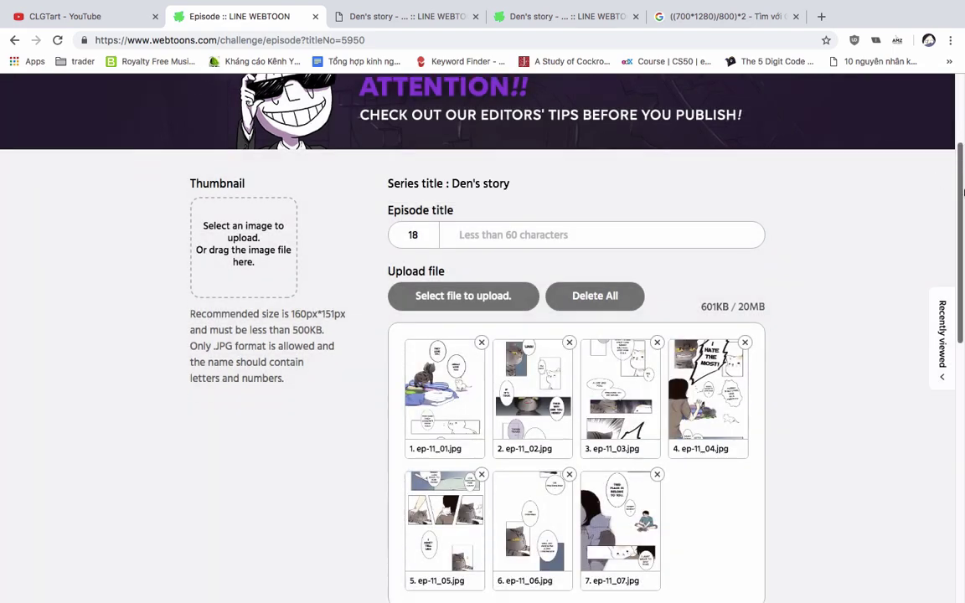
scroll(964, 192, "down", 3)
scroll(951, 255, "down", 5)
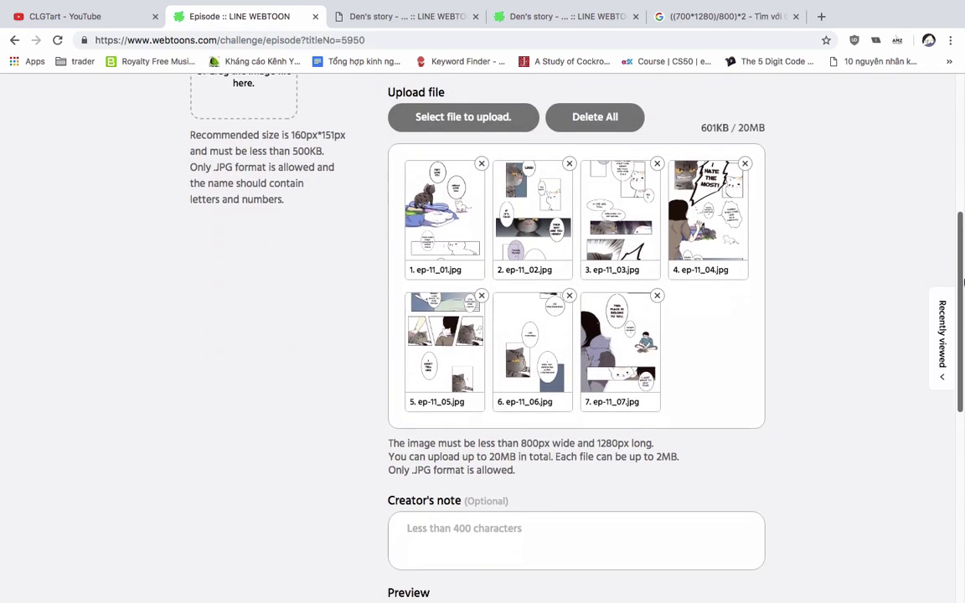
left_click(424, 508)
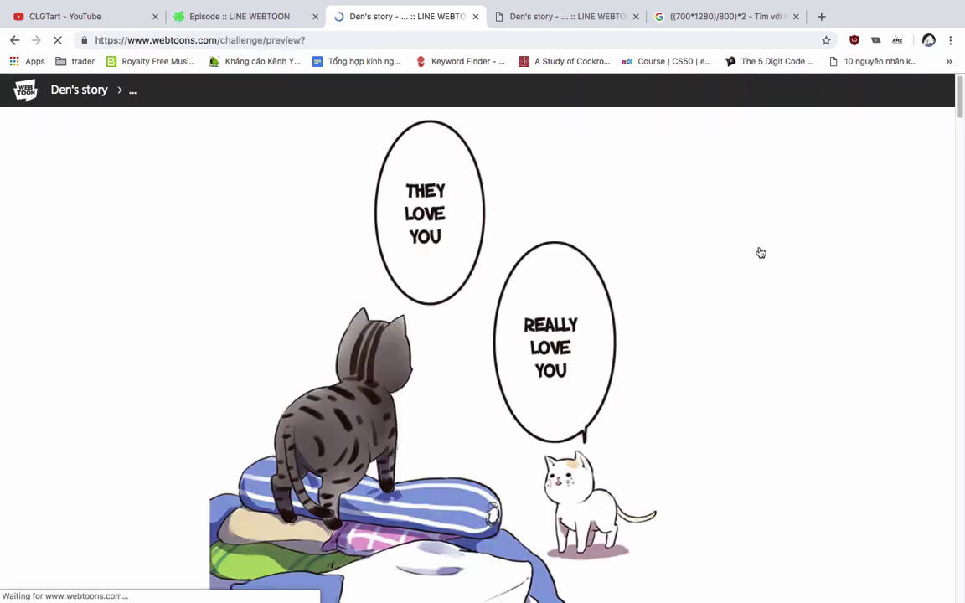
scroll(961, 134, "down", 5)
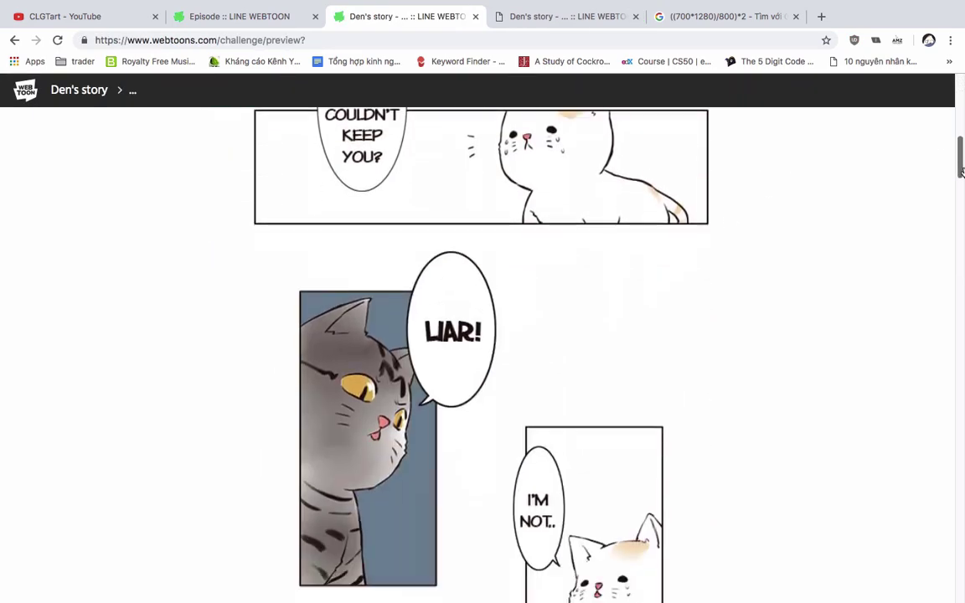